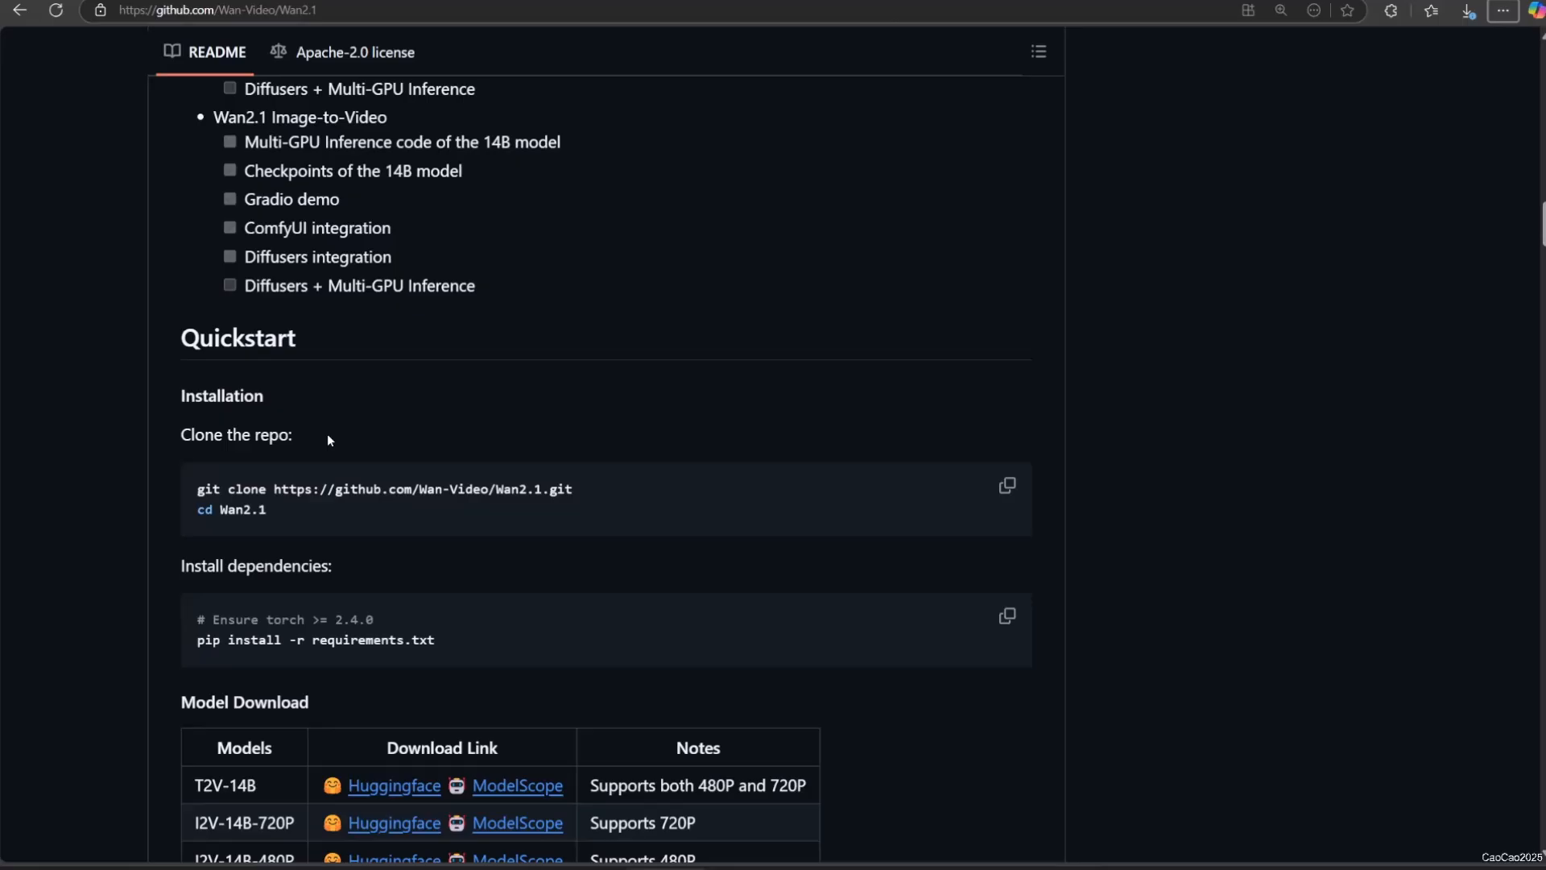
Step: Review the Wan2.1 GitHub README's installation, model download and text-to-video sections
scroll(328, 436, "down", 7)
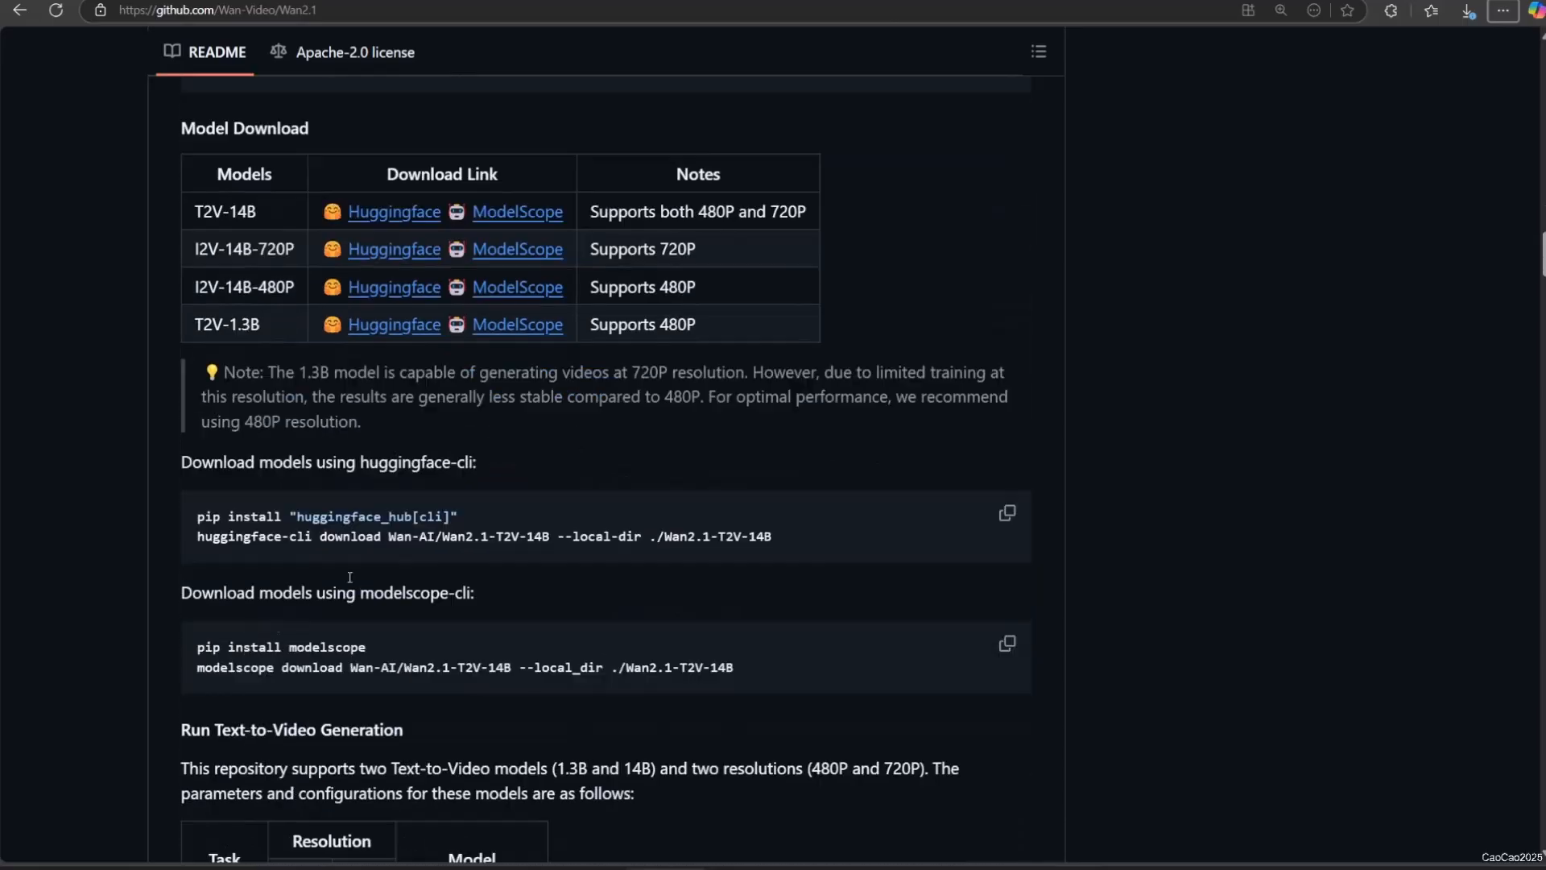
scroll(266, 636, "down", 3)
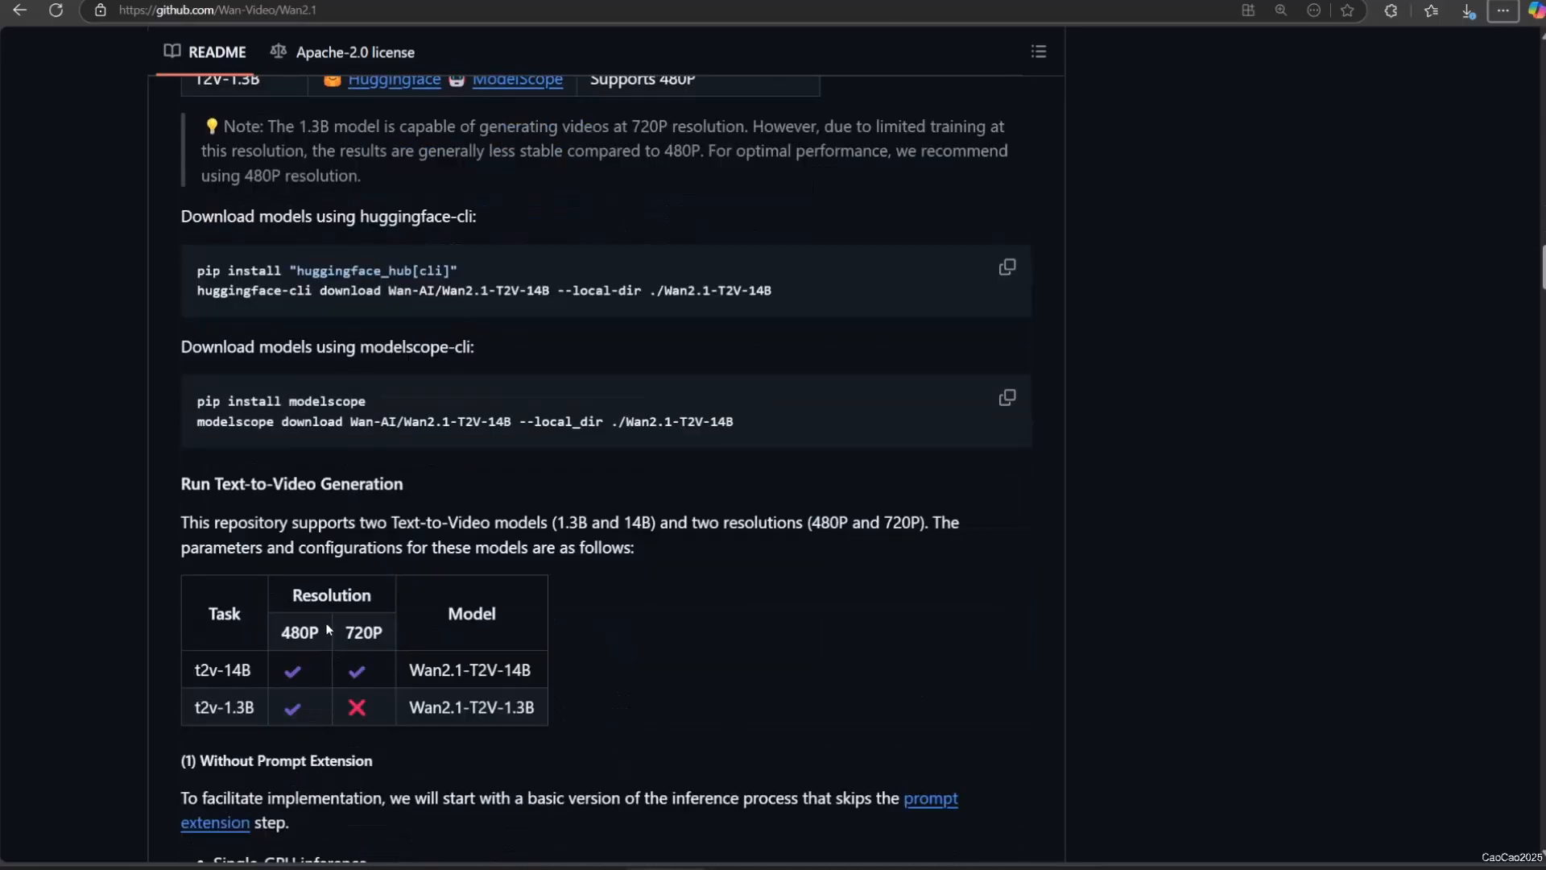
scroll(329, 616, "down", 4)
scroll(328, 615, "up", 9)
scroll(344, 556, "up", 15)
scroll(347, 550, "up", 9)
scroll(424, 528, "down", 10)
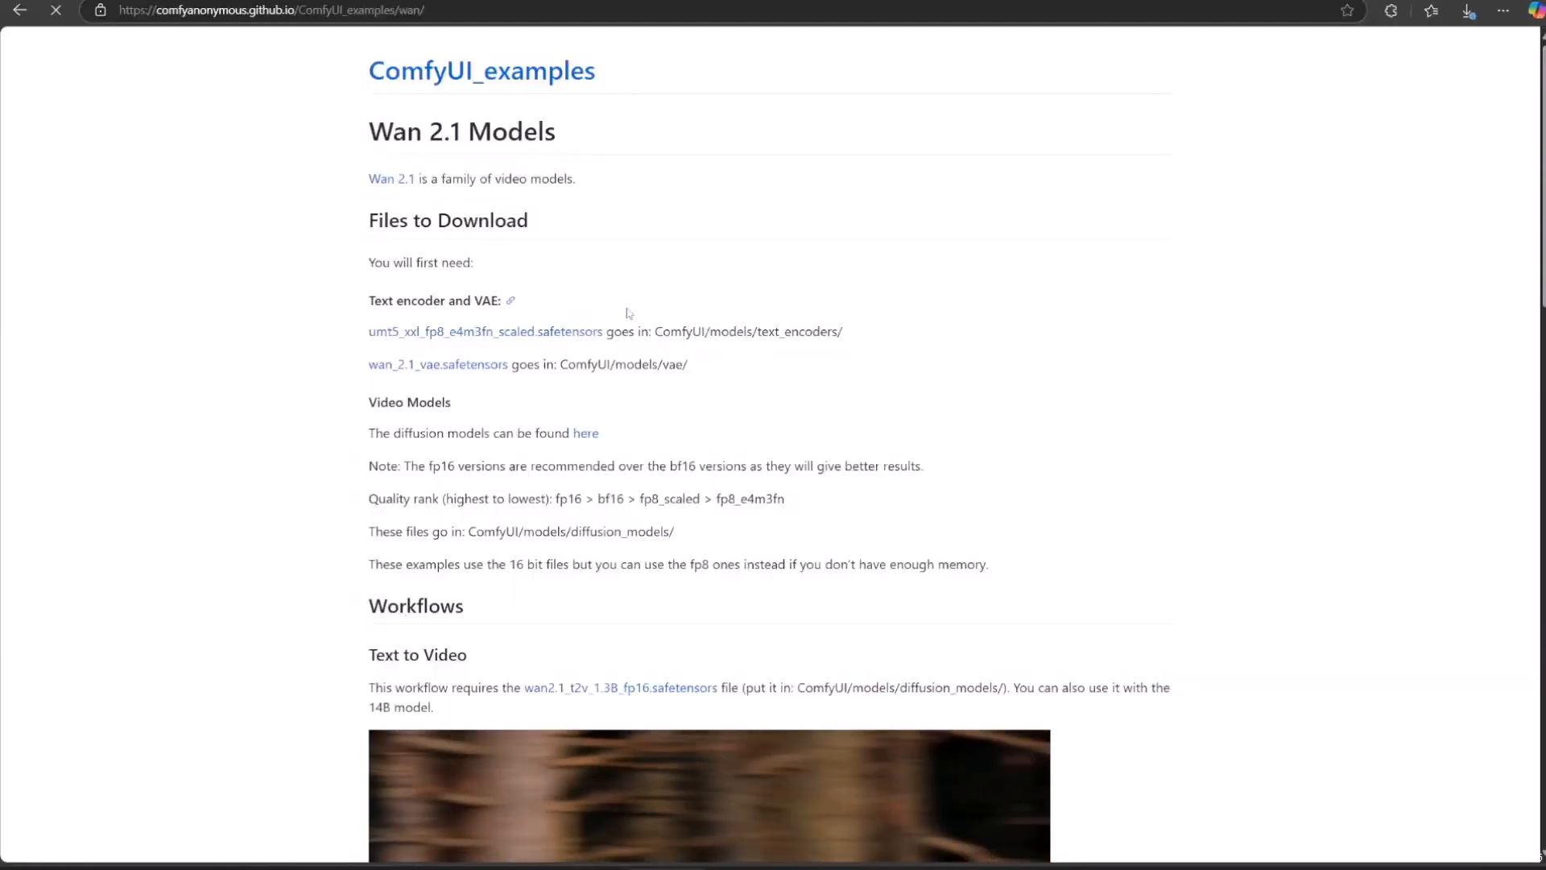
Step: Download the umt5_xxl_fp8_e4m3fn_scaled.safetensors text encoder into ComfyUI's models/text_encoders folder
left_click_drag(655, 331, 840, 331)
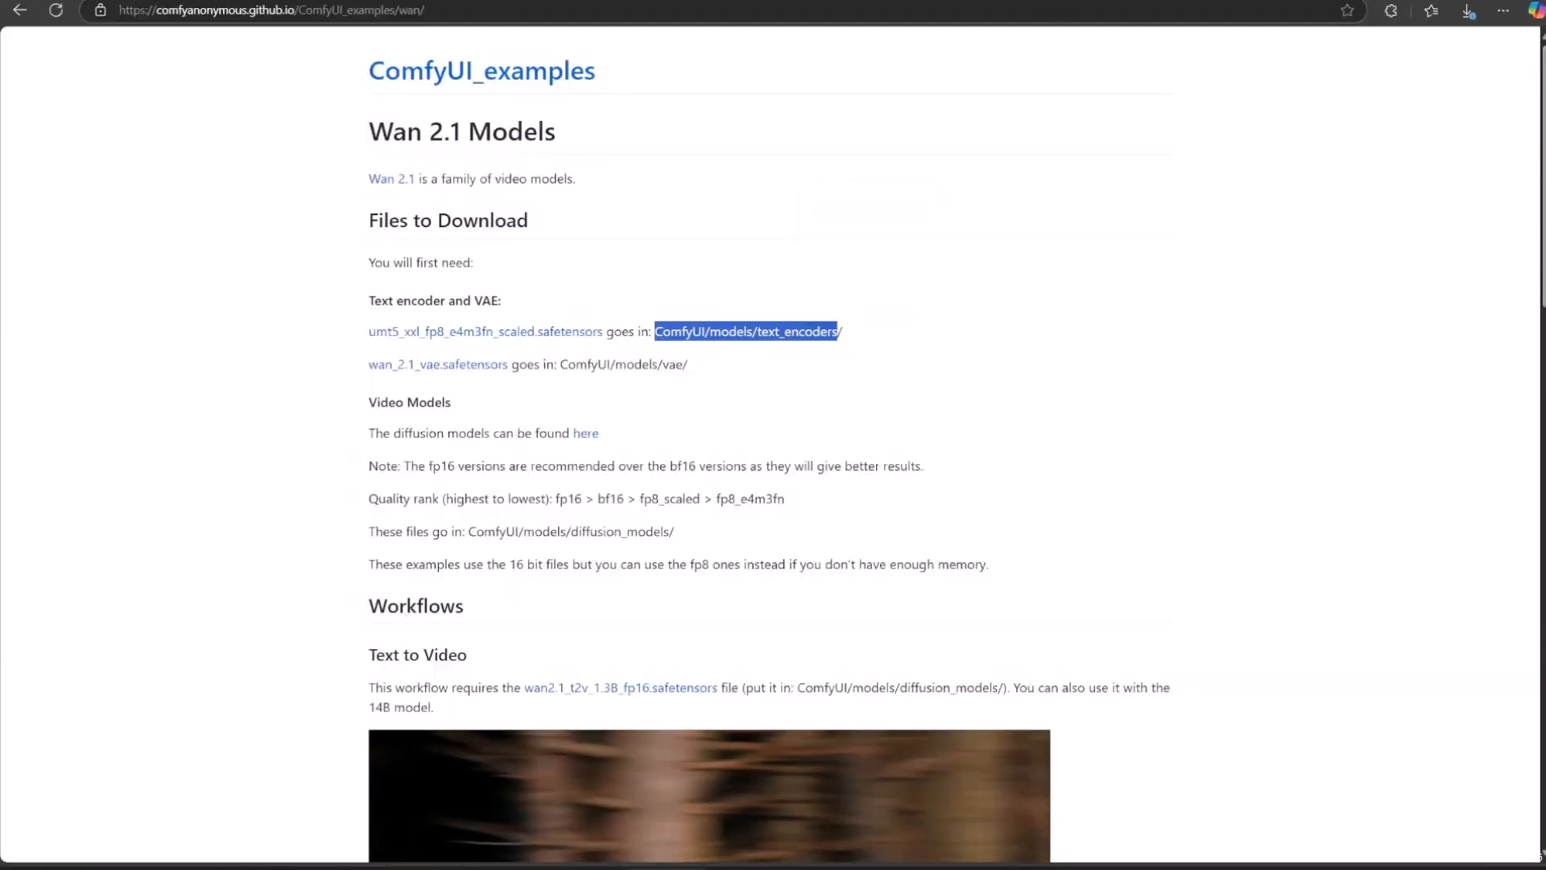
left_click(1091, 2)
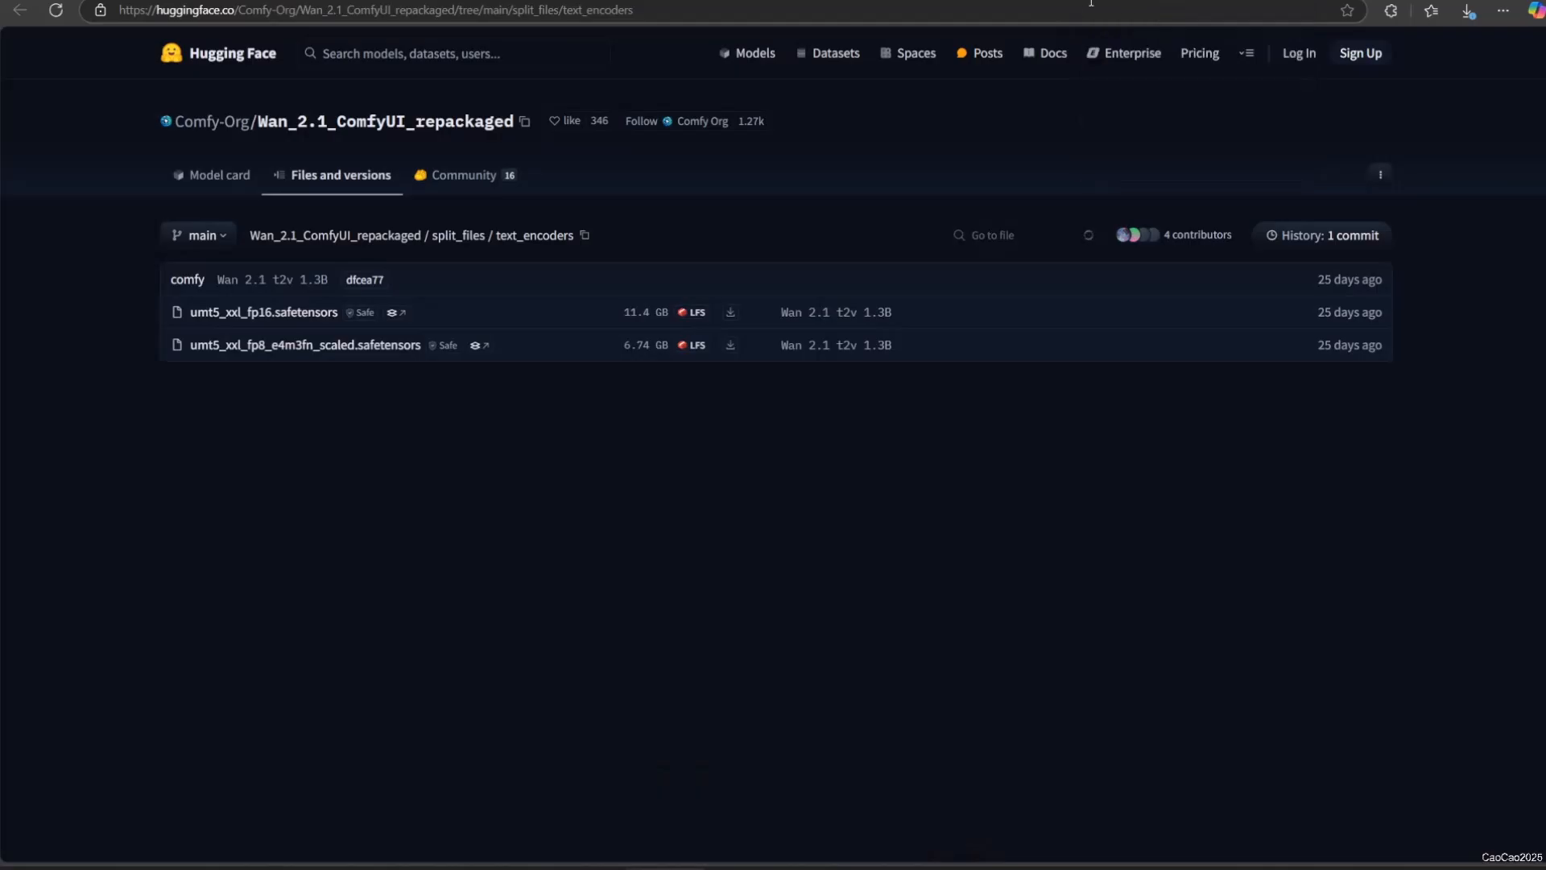
left_click(732, 346)
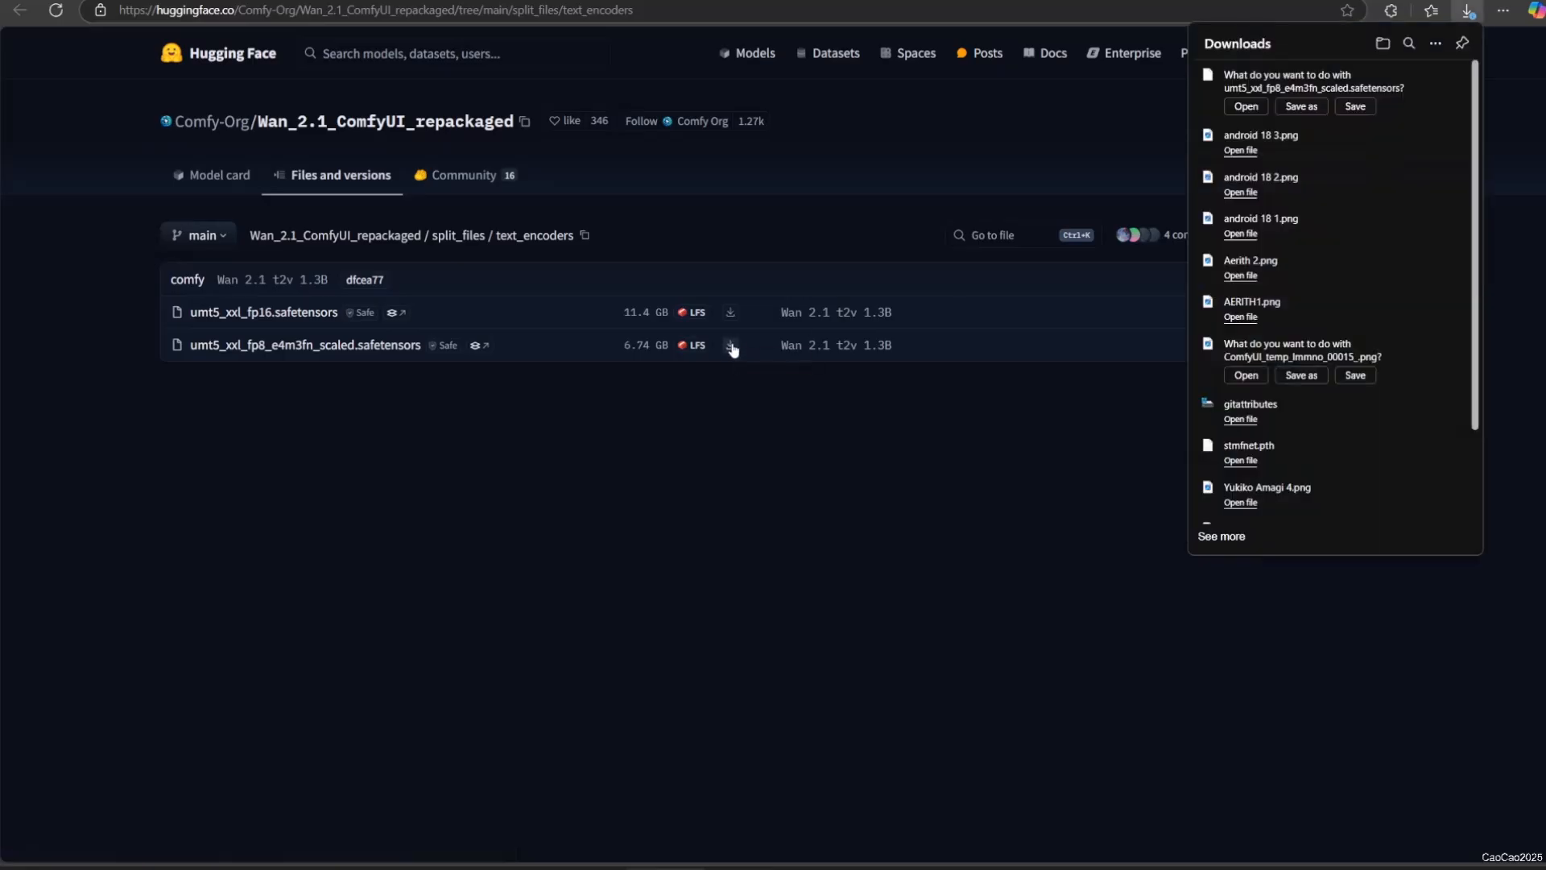
left_click(1294, 107)
double_click(945, 215)
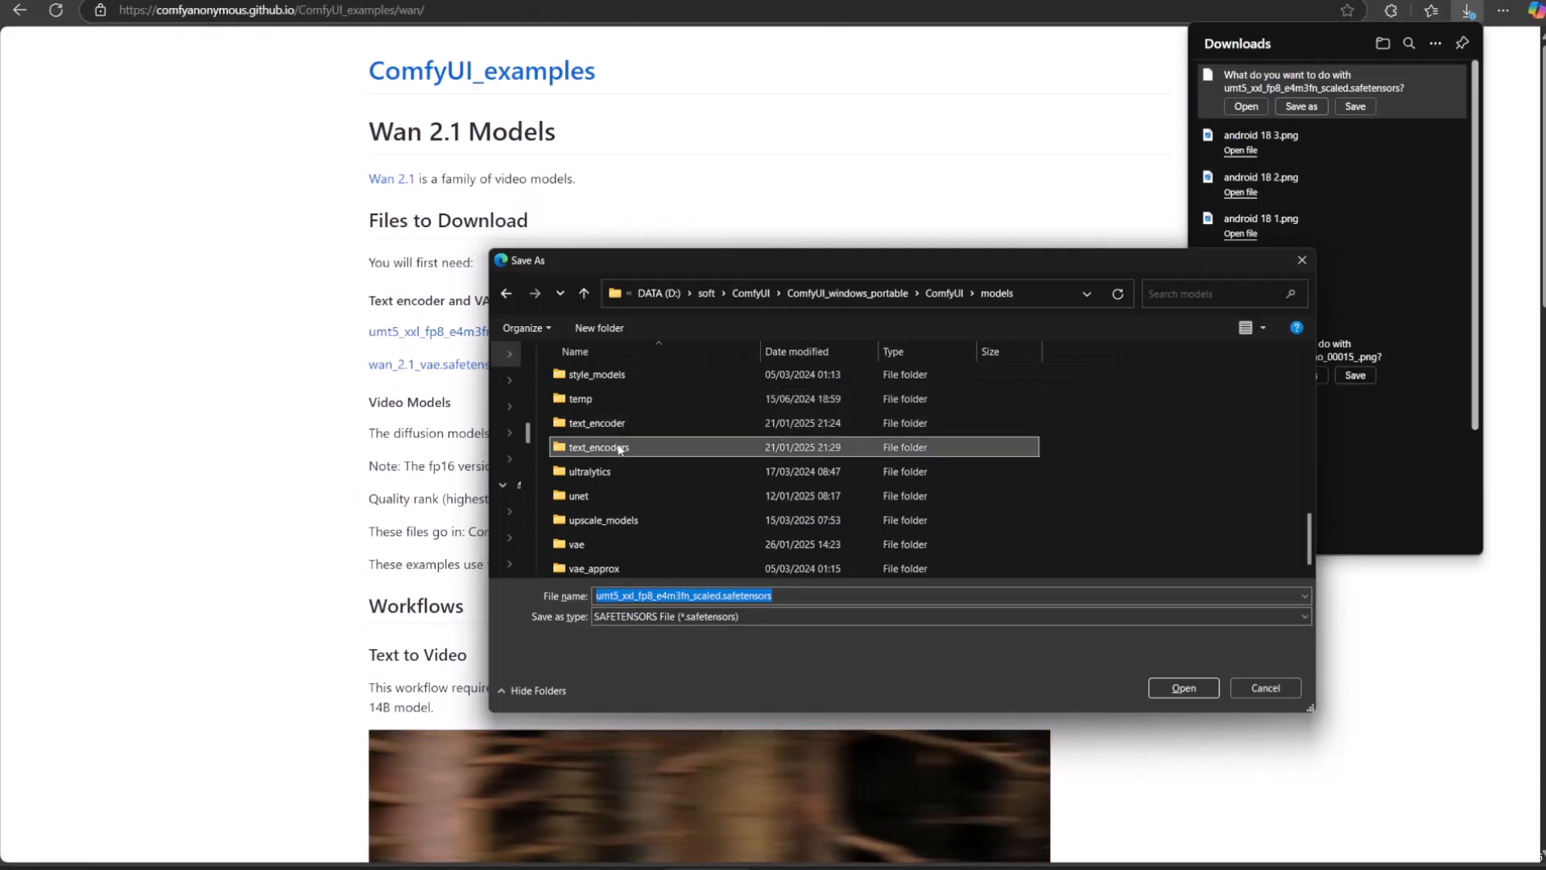
double_click(619, 448)
key("Return")
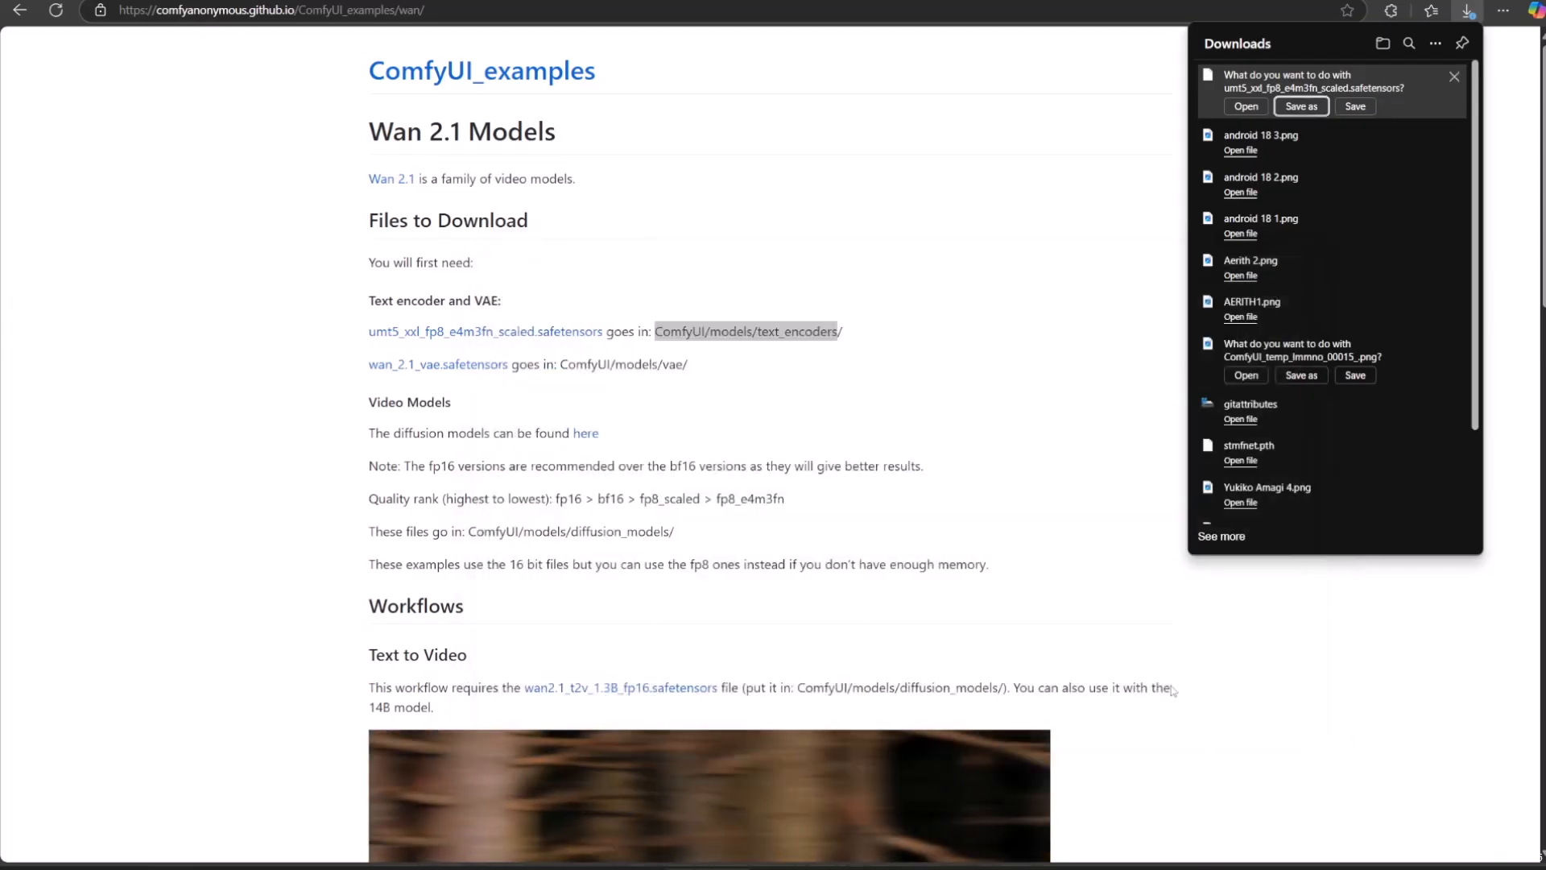
Step: Download wan_2.1_vae.safetensors from its Hugging Face page into ComfyUI's models/vae folder, and close that page
left_click(424, 373)
right_click(424, 373)
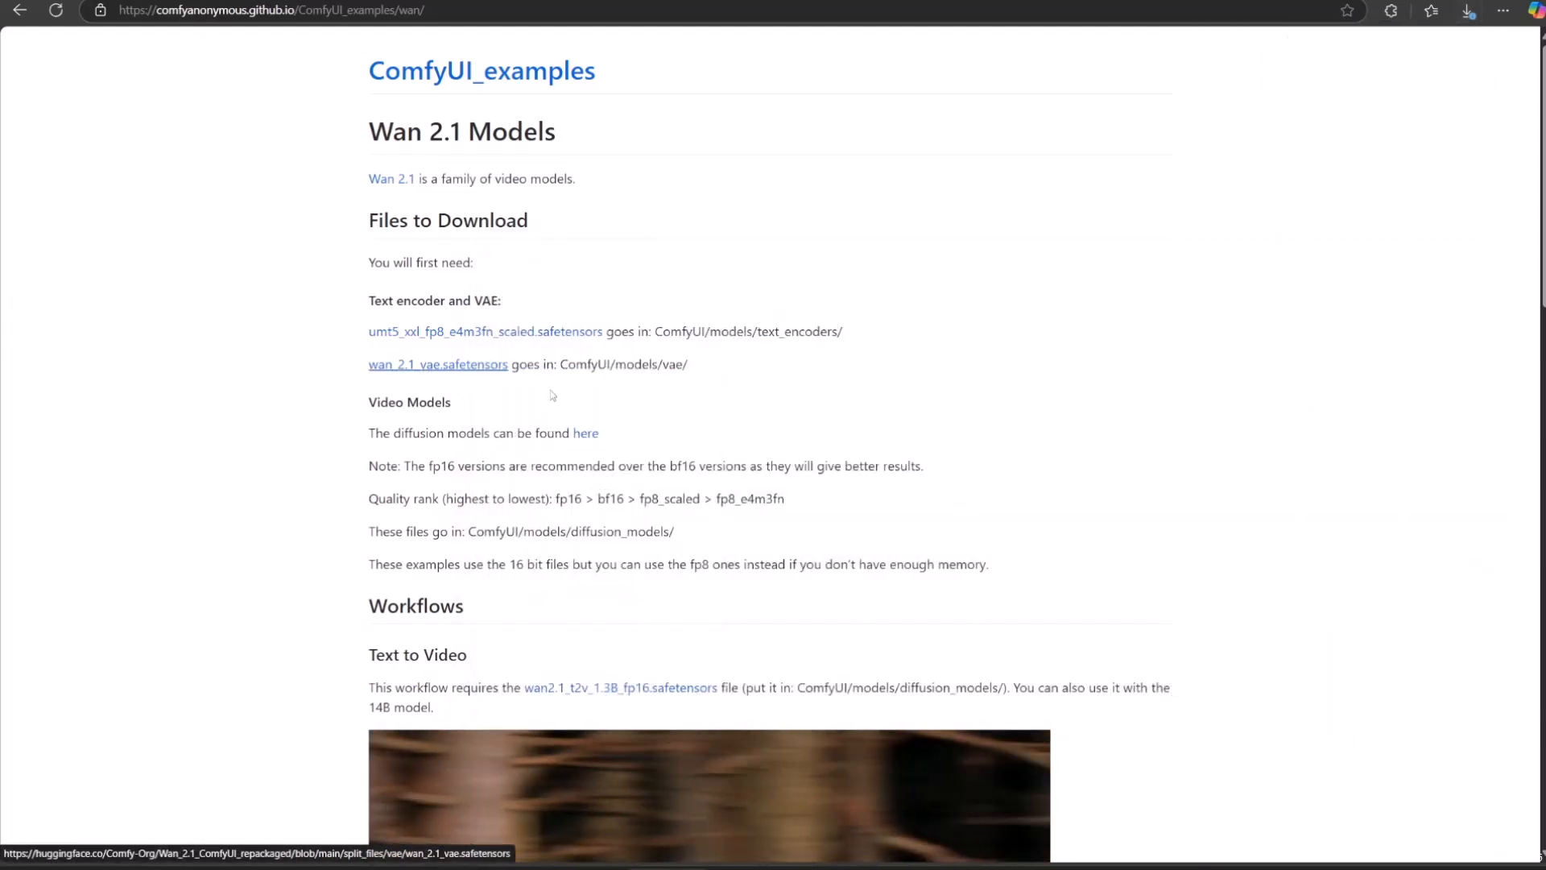
left_click(549, 388)
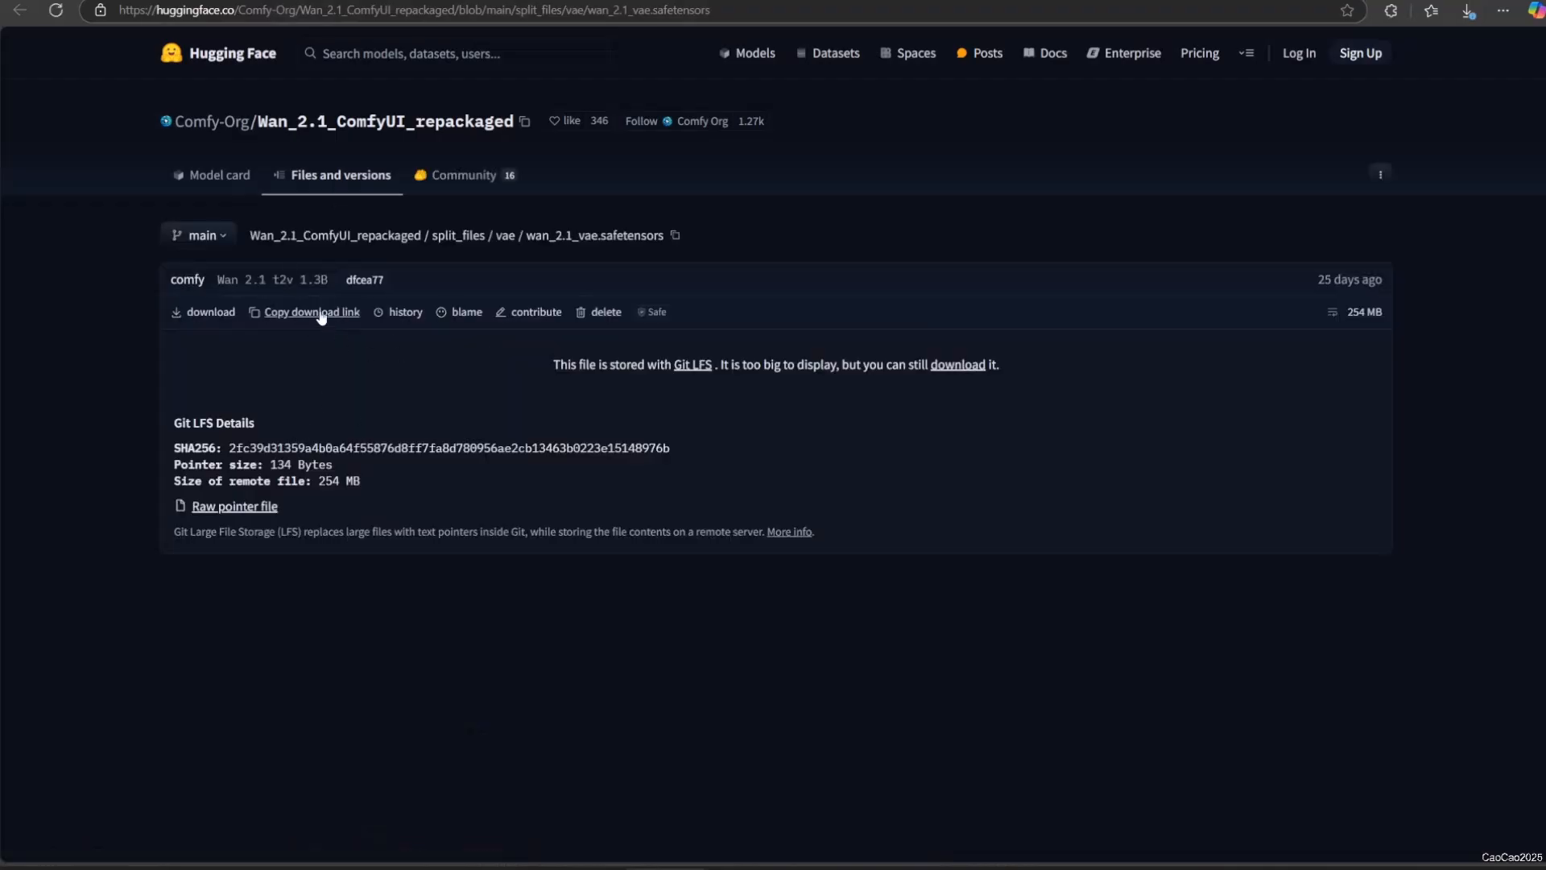
left_click(211, 312)
left_click(1302, 93)
left_click(905, 294)
double_click(587, 542)
left_click(1176, 685)
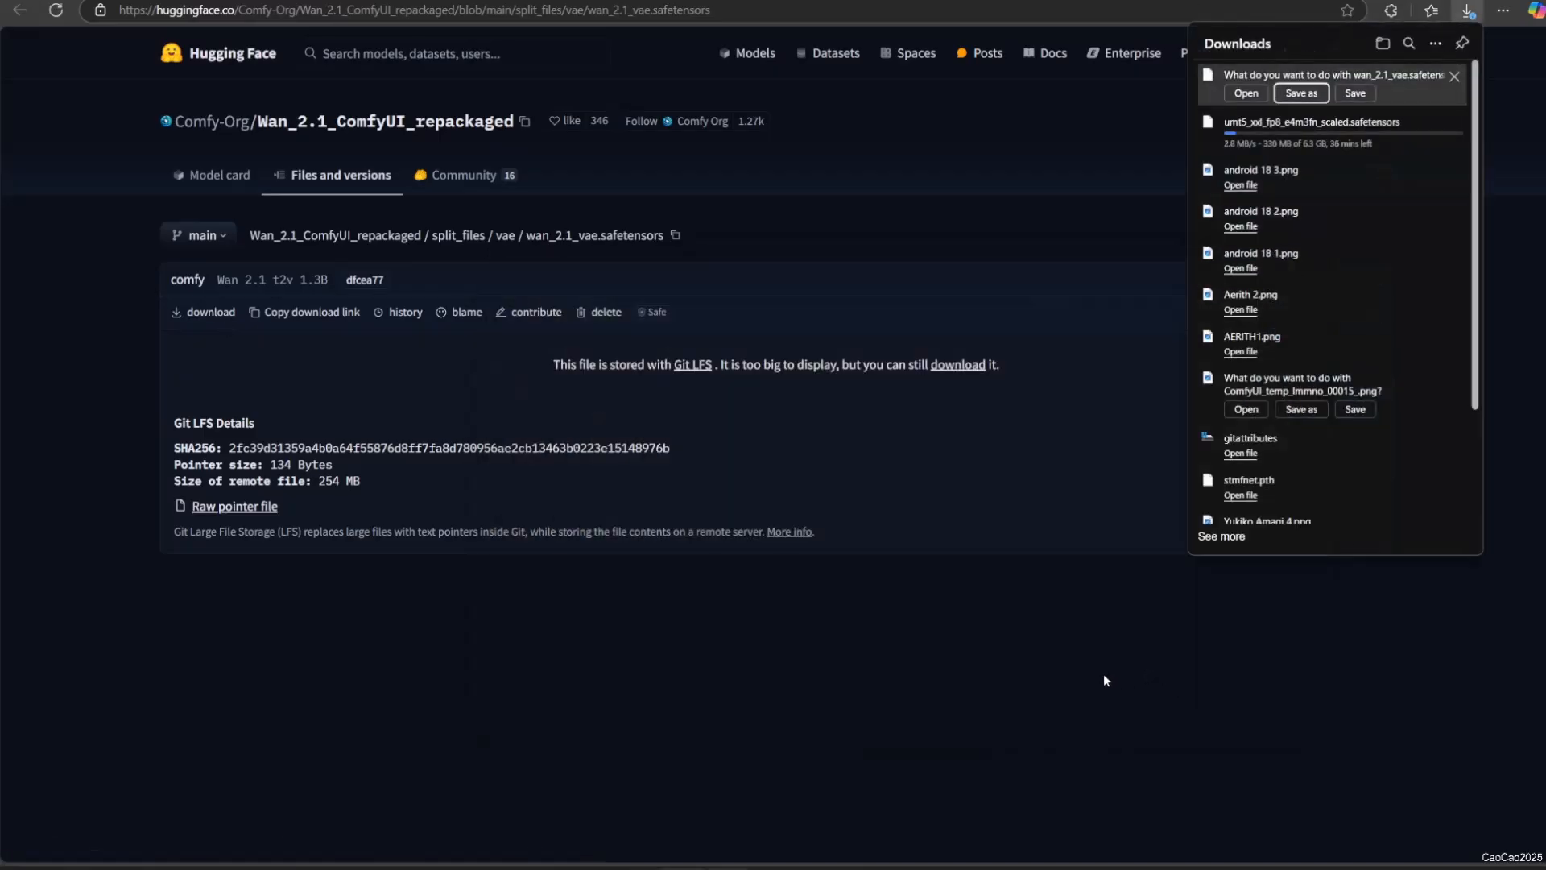
key("ctrl+w")
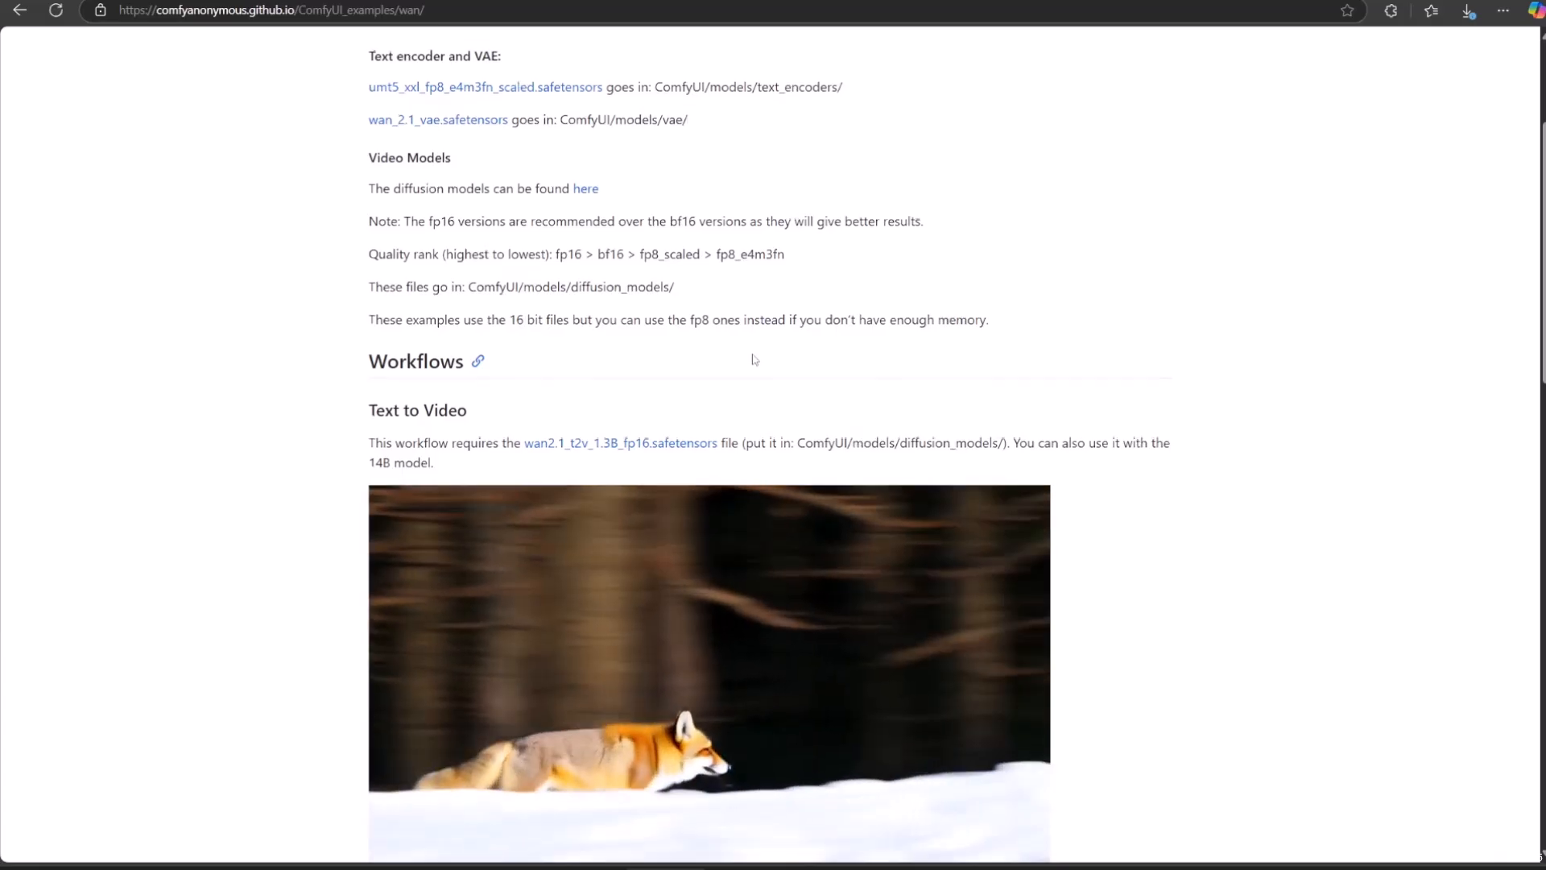
Step: Read the video model precision and quality ranking notes, and open the linked diffusion models listing on Hugging Face
scroll(662, 351, "up", 1)
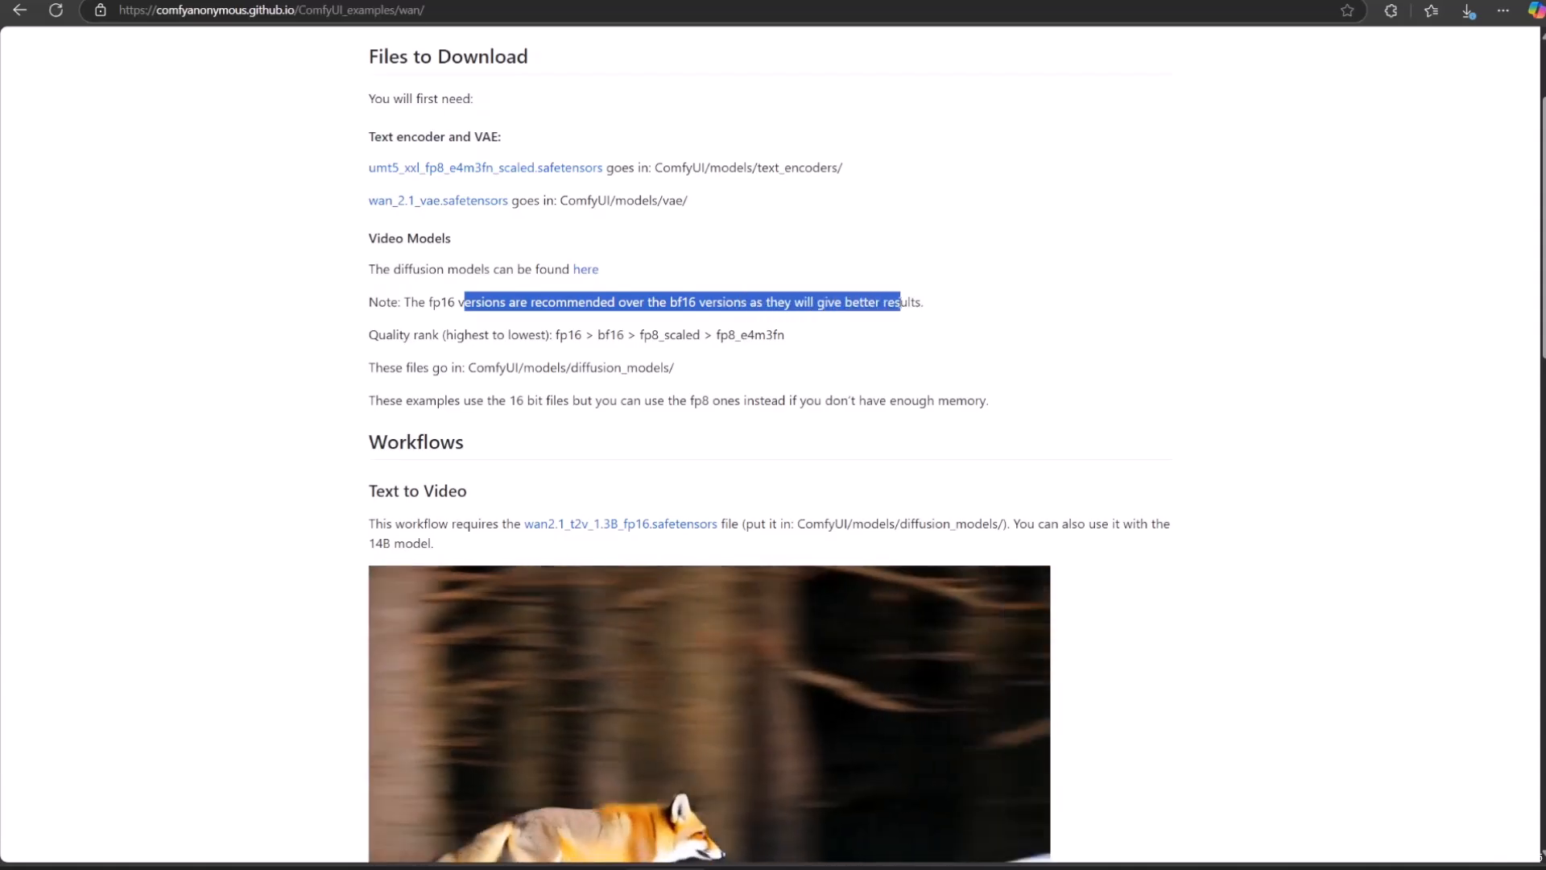
left_click_drag(528, 335, 678, 339)
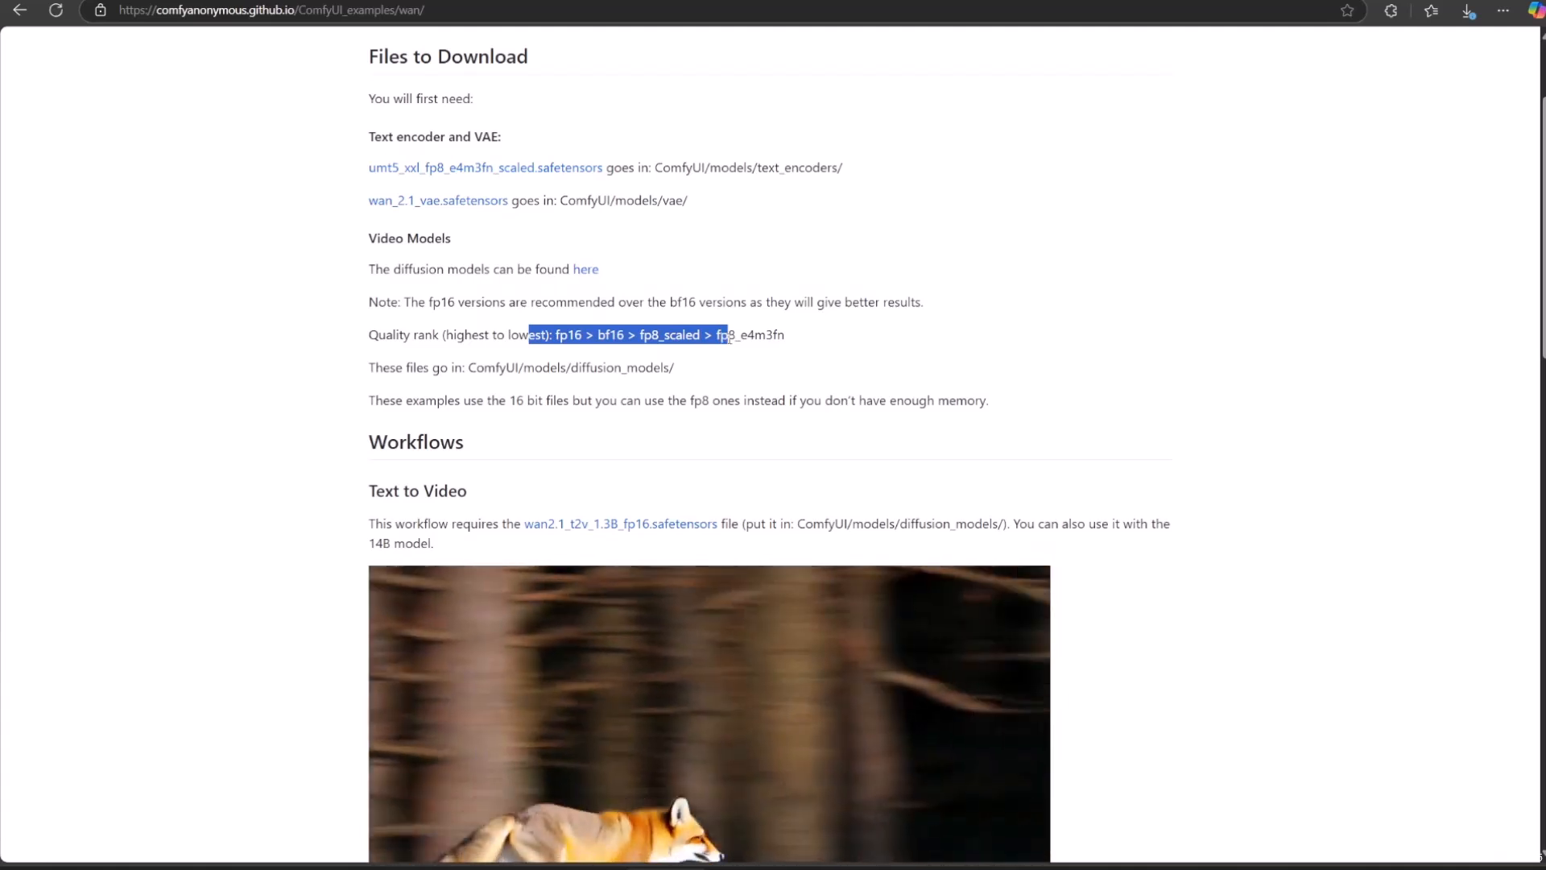
left_click_drag(730, 336, 747, 337)
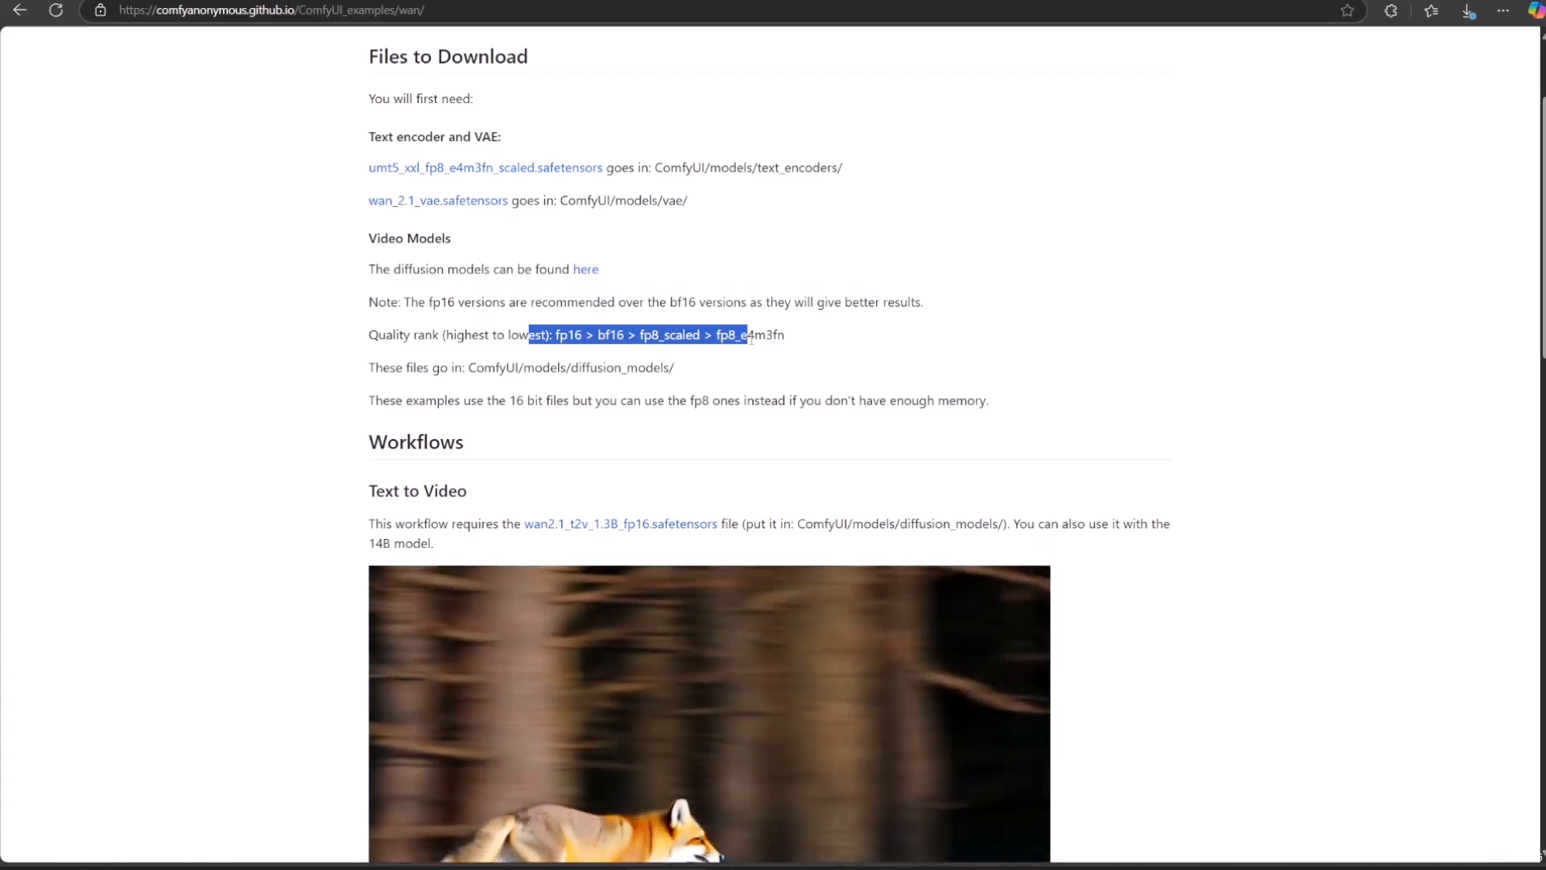
left_click(721, 400)
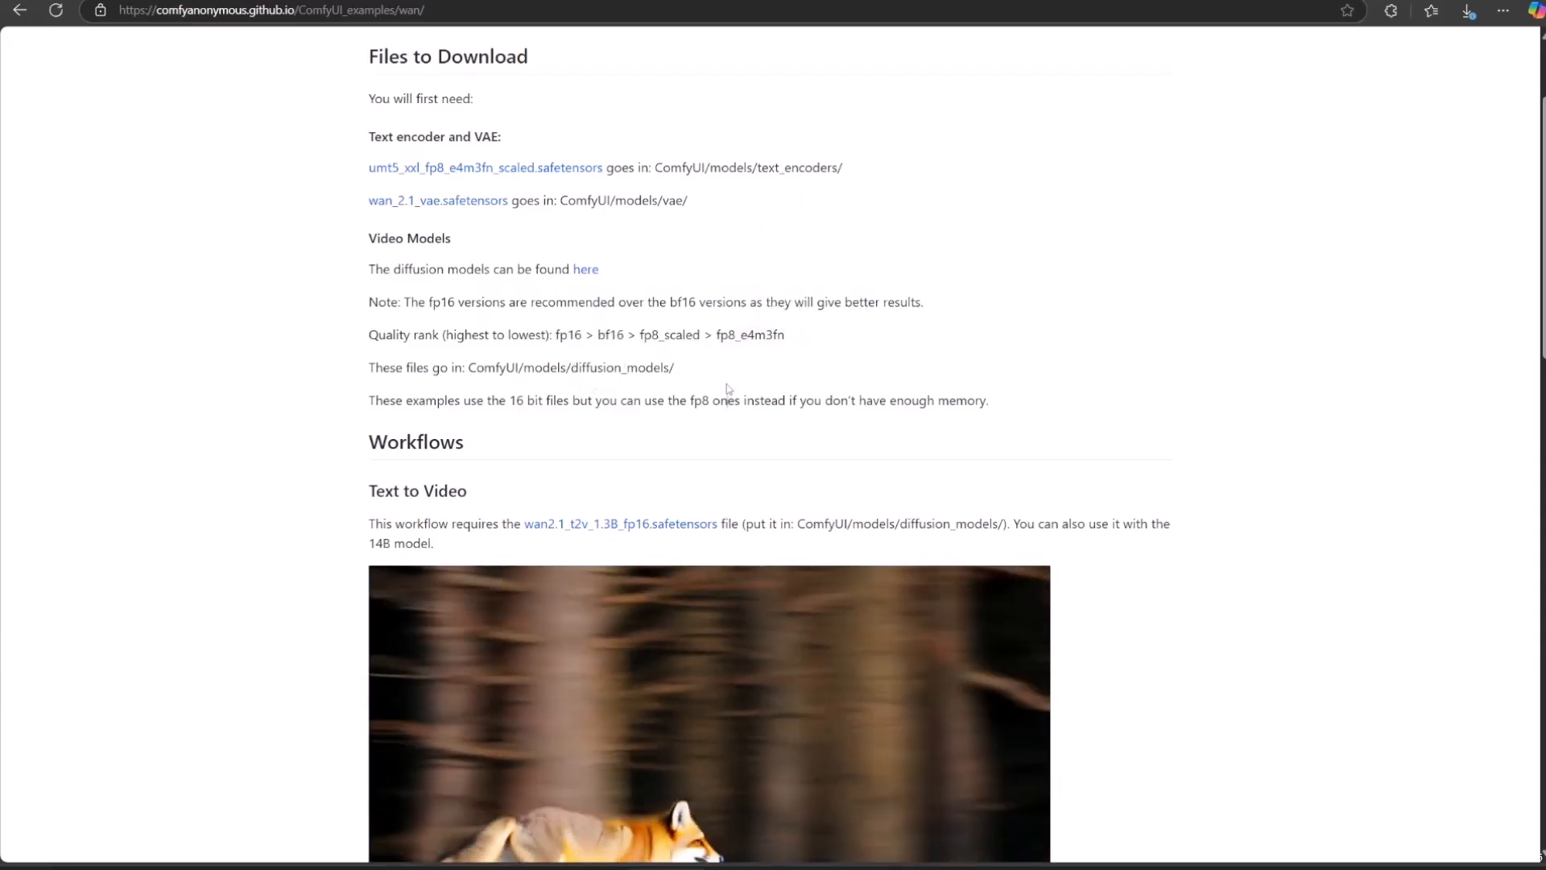
right_click(590, 274)
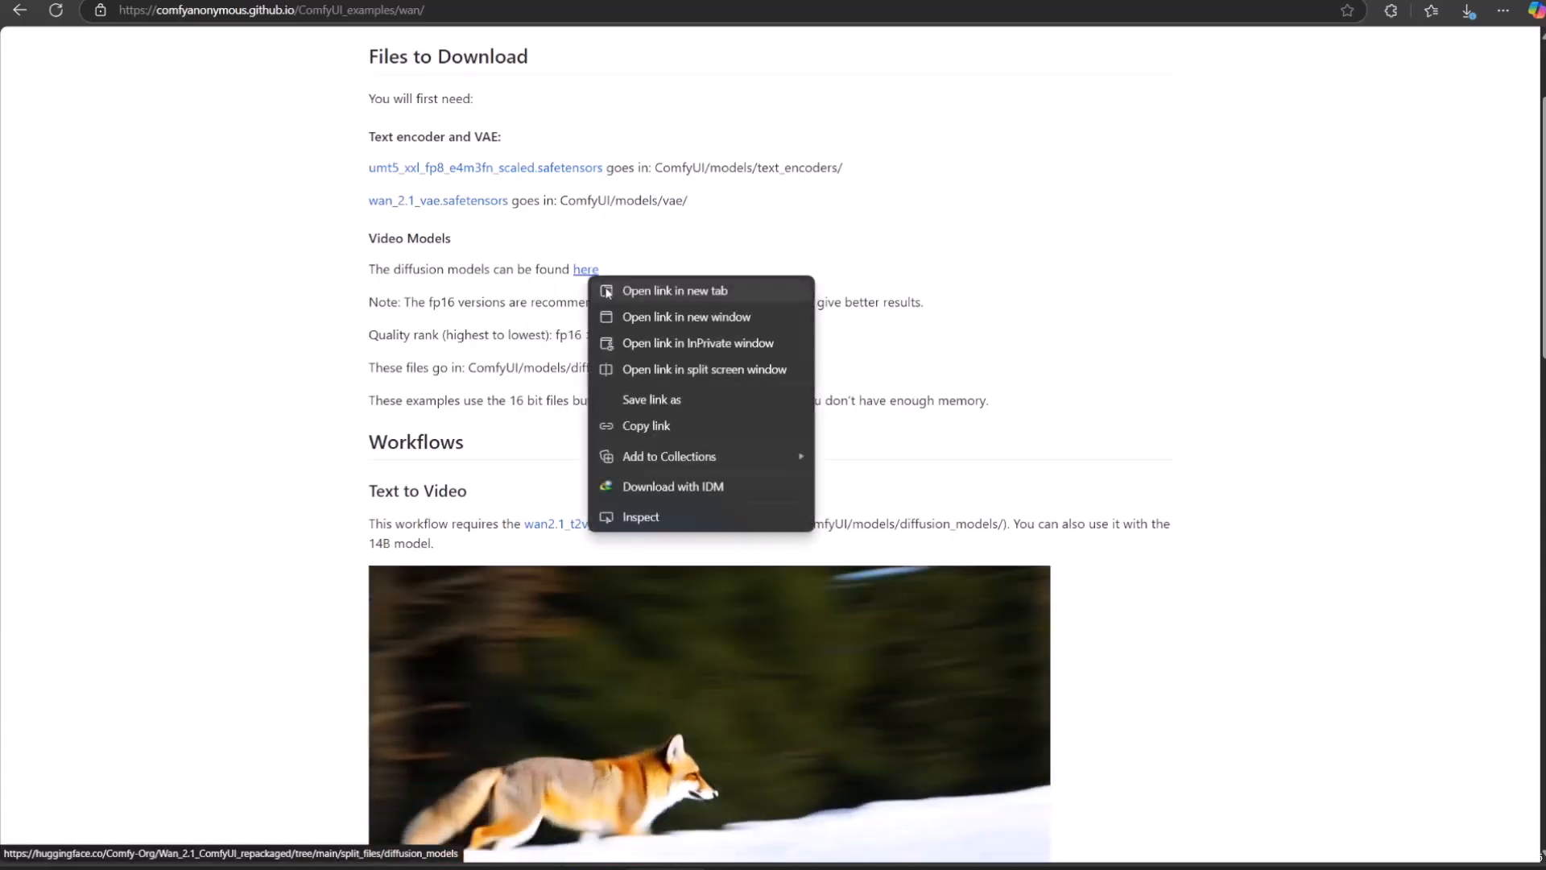
left_click(624, 289)
key("ctrl+Tab")
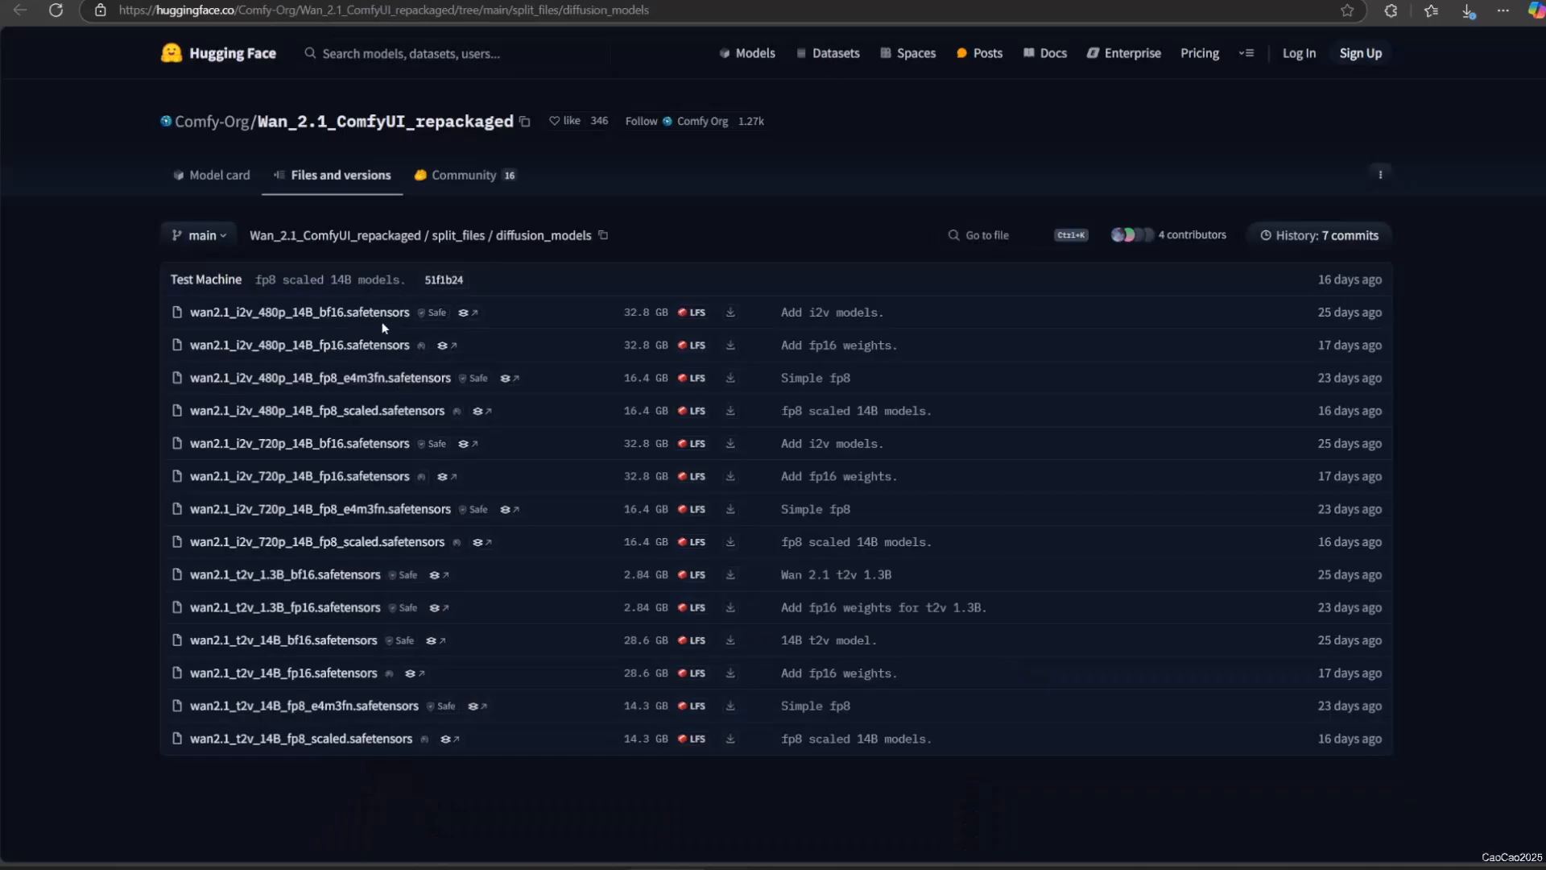
Step: Download the image-to-video model wan2.1_i2v_720p_14B_fp8_e4m3fn.safetensors into ComfyUI's diffusion_models folder
left_click(730, 510)
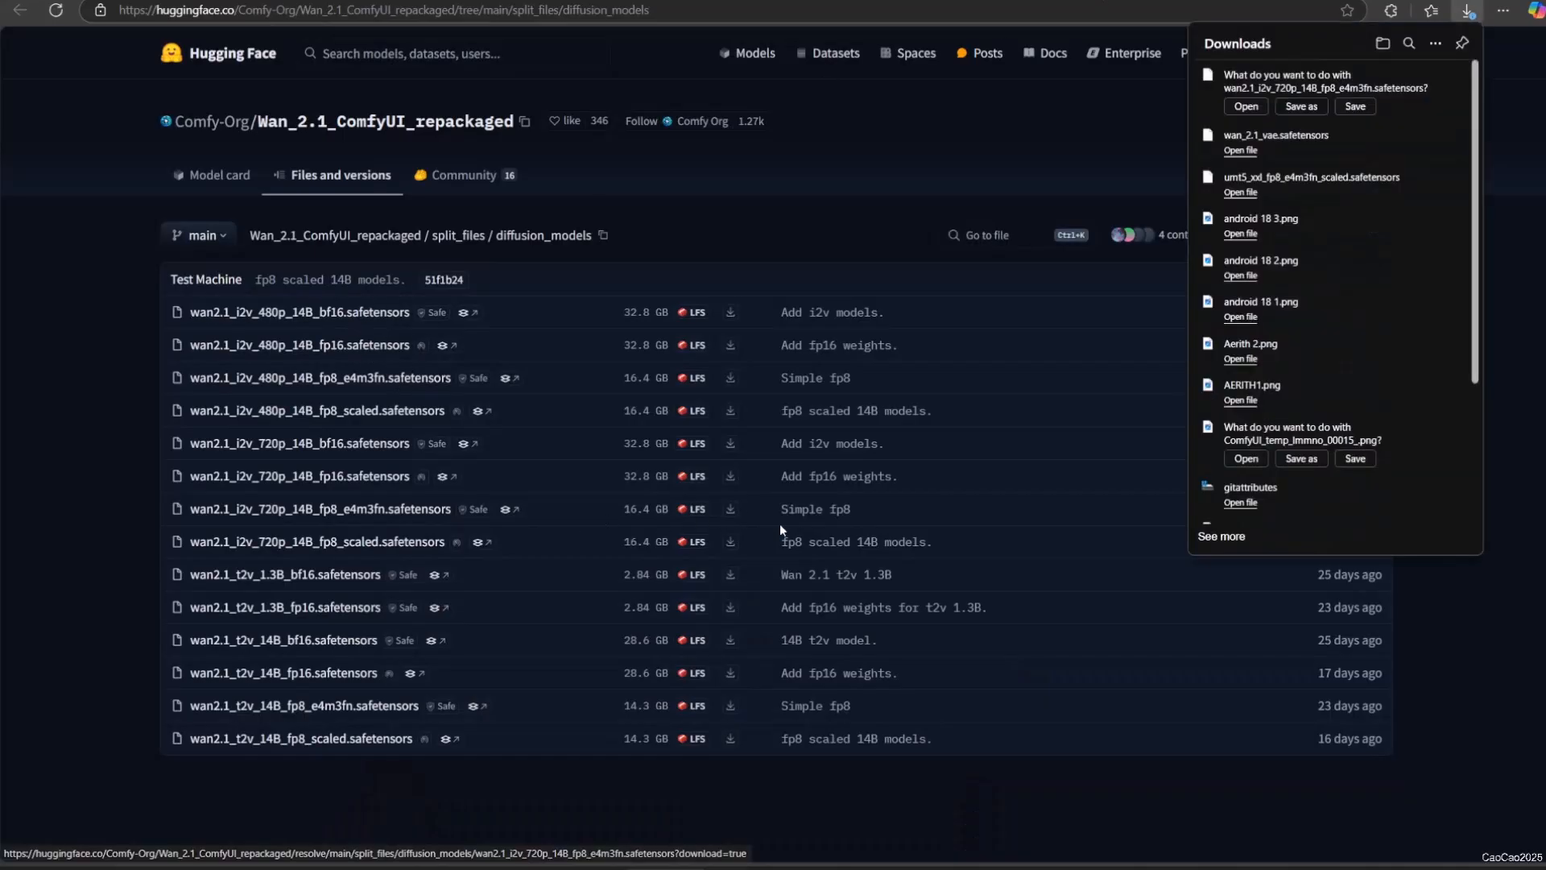
left_click(1299, 108)
scroll(702, 418, "down", 1)
double_click(600, 542)
left_click(1183, 689)
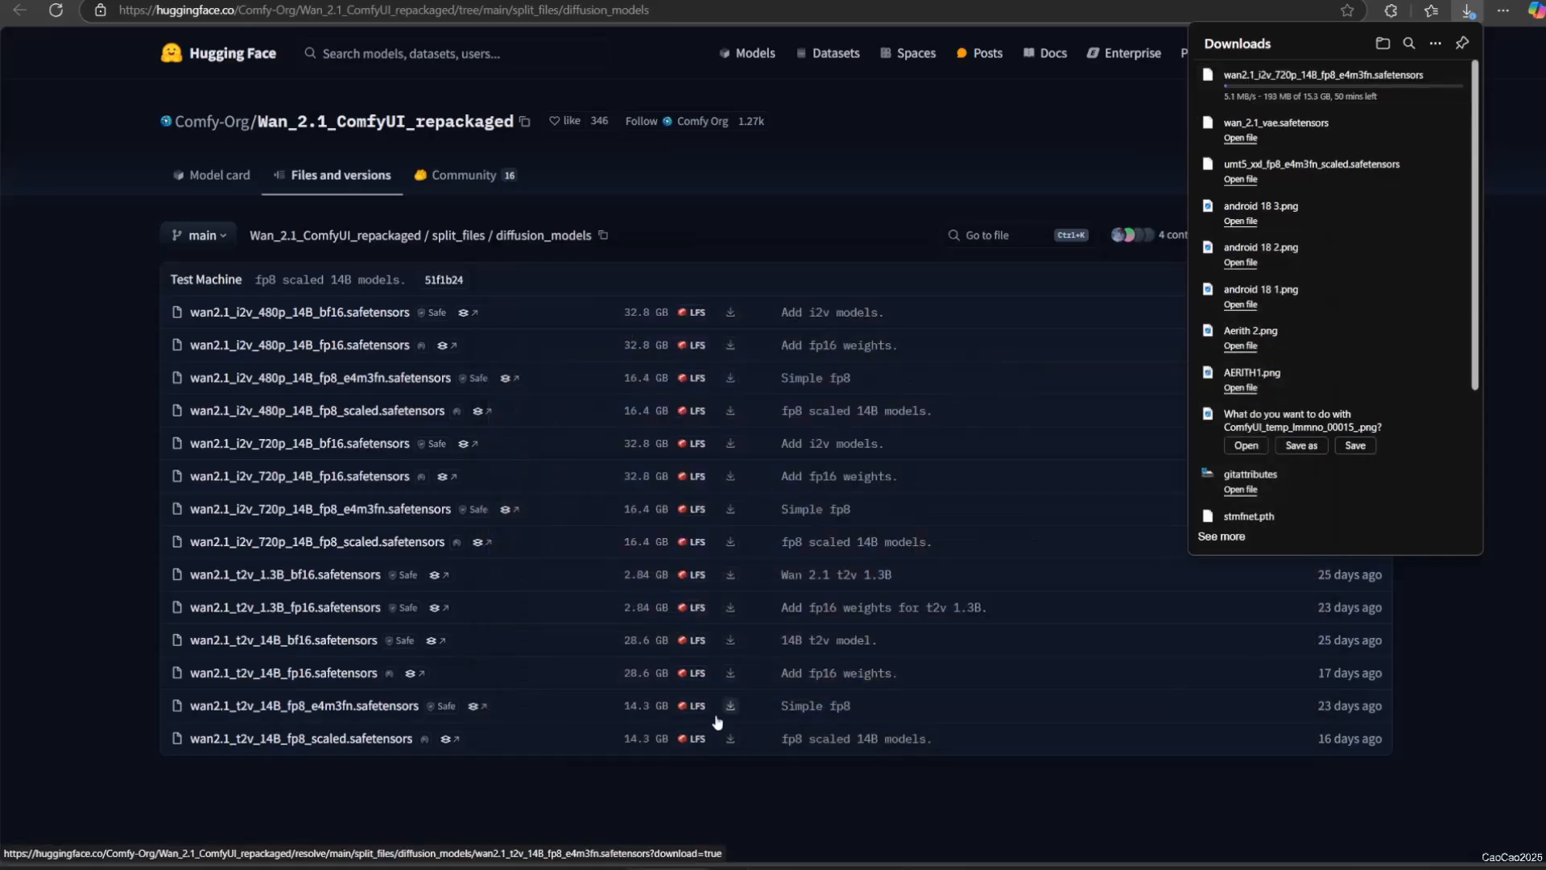
Step: Download the text-to-video model wan2.1_t2v_14B_fp8_e4m3fn.safetensors to the same folder and close the model listing
left_click(729, 706)
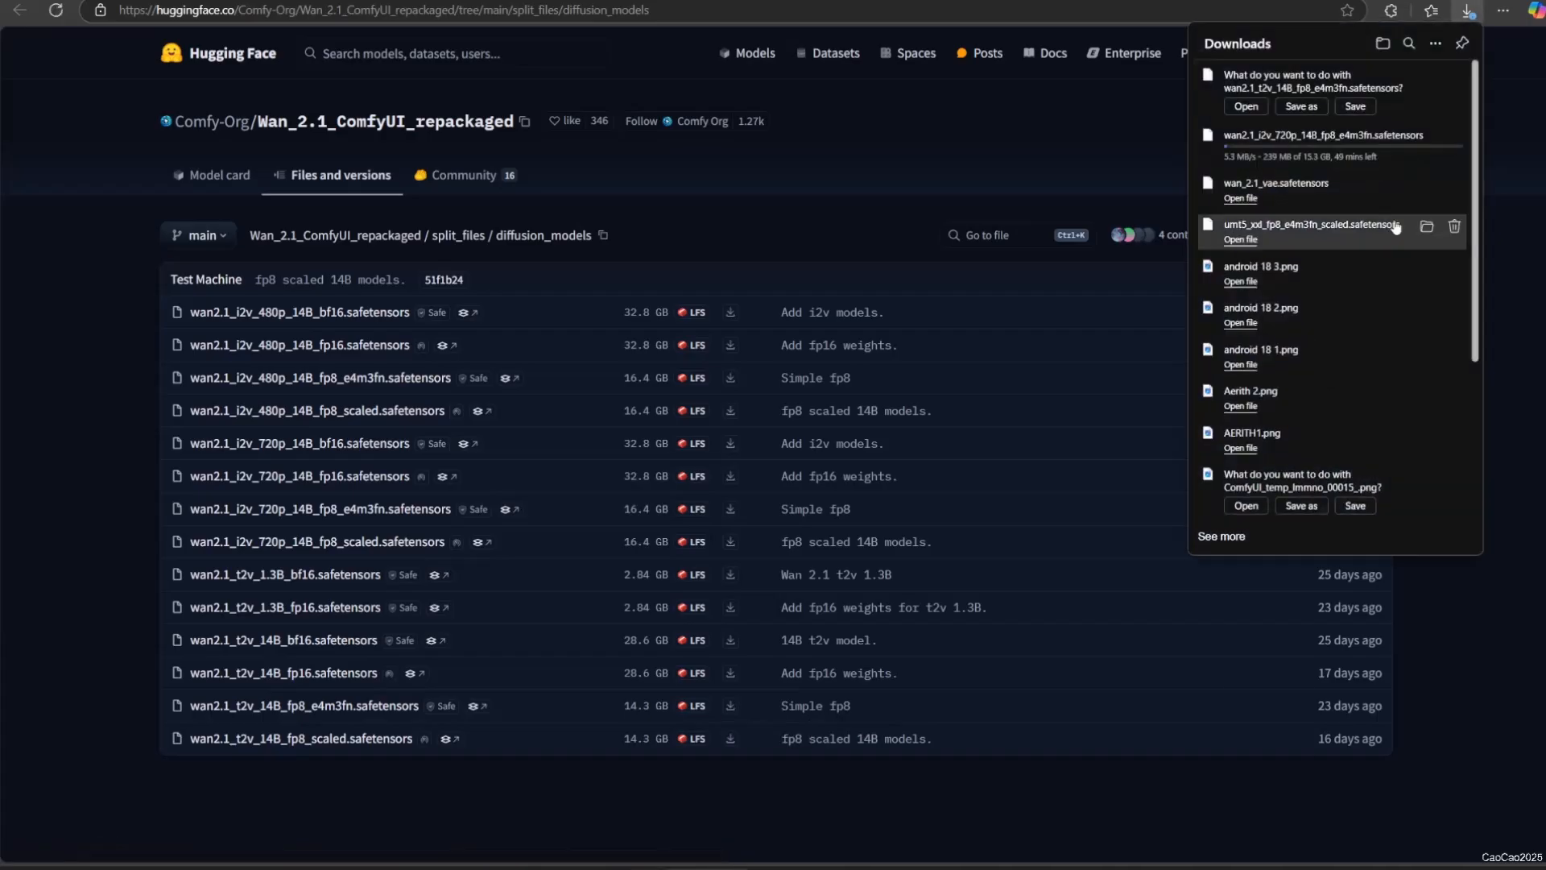
left_click(1303, 107)
left_click(1180, 693)
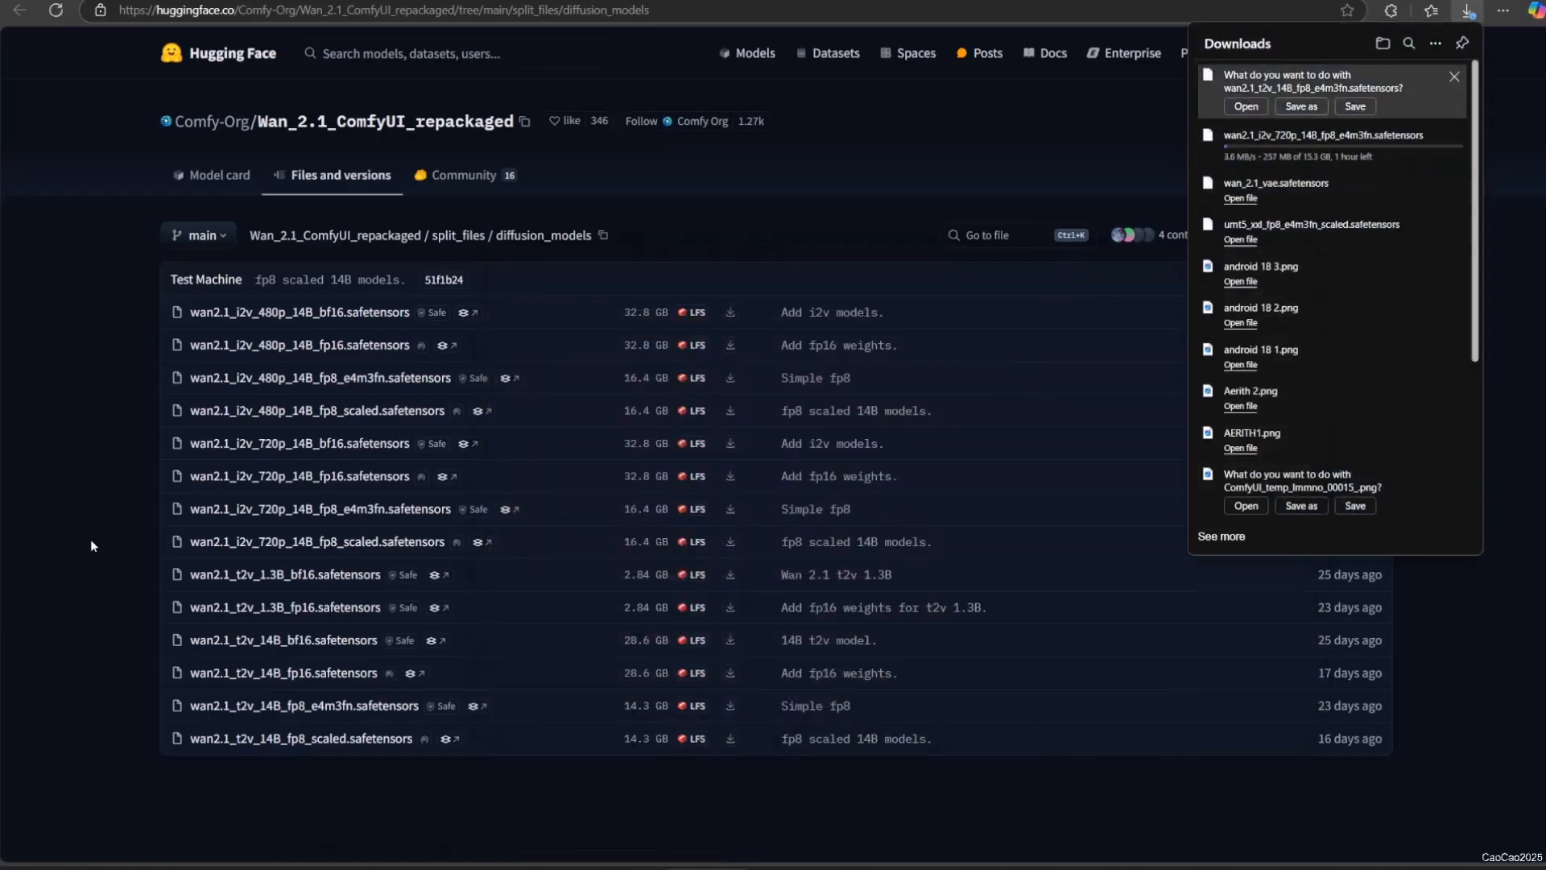
key("ctrl+w")
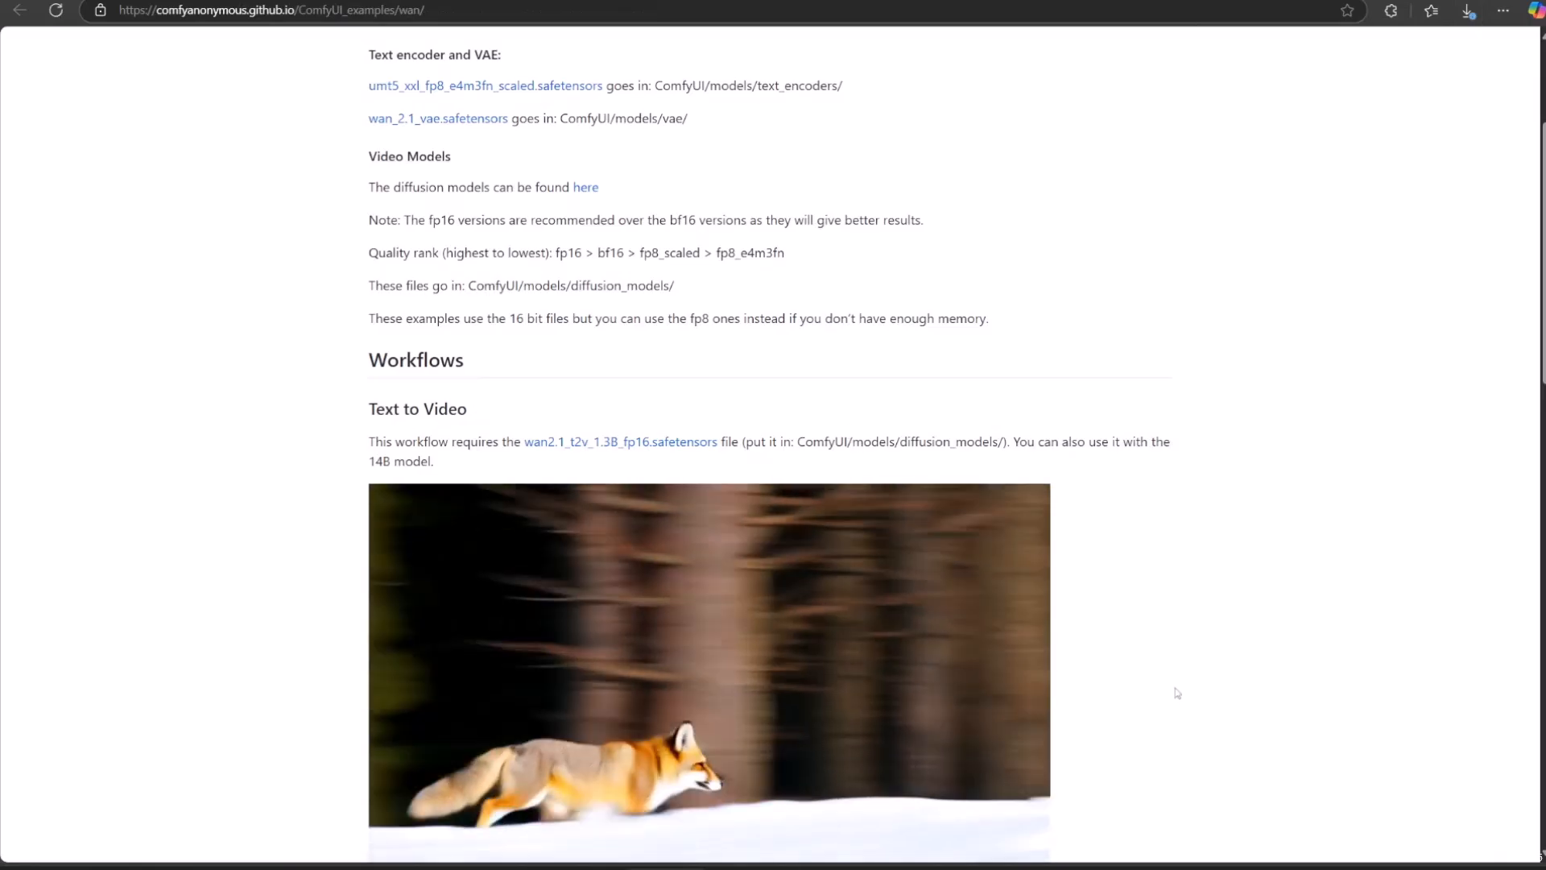
Step: Download the Text to Video example workflow in Json format, load it into ComfyUI and dismiss the missing-node notice
scroll(725, 345, "down", 3)
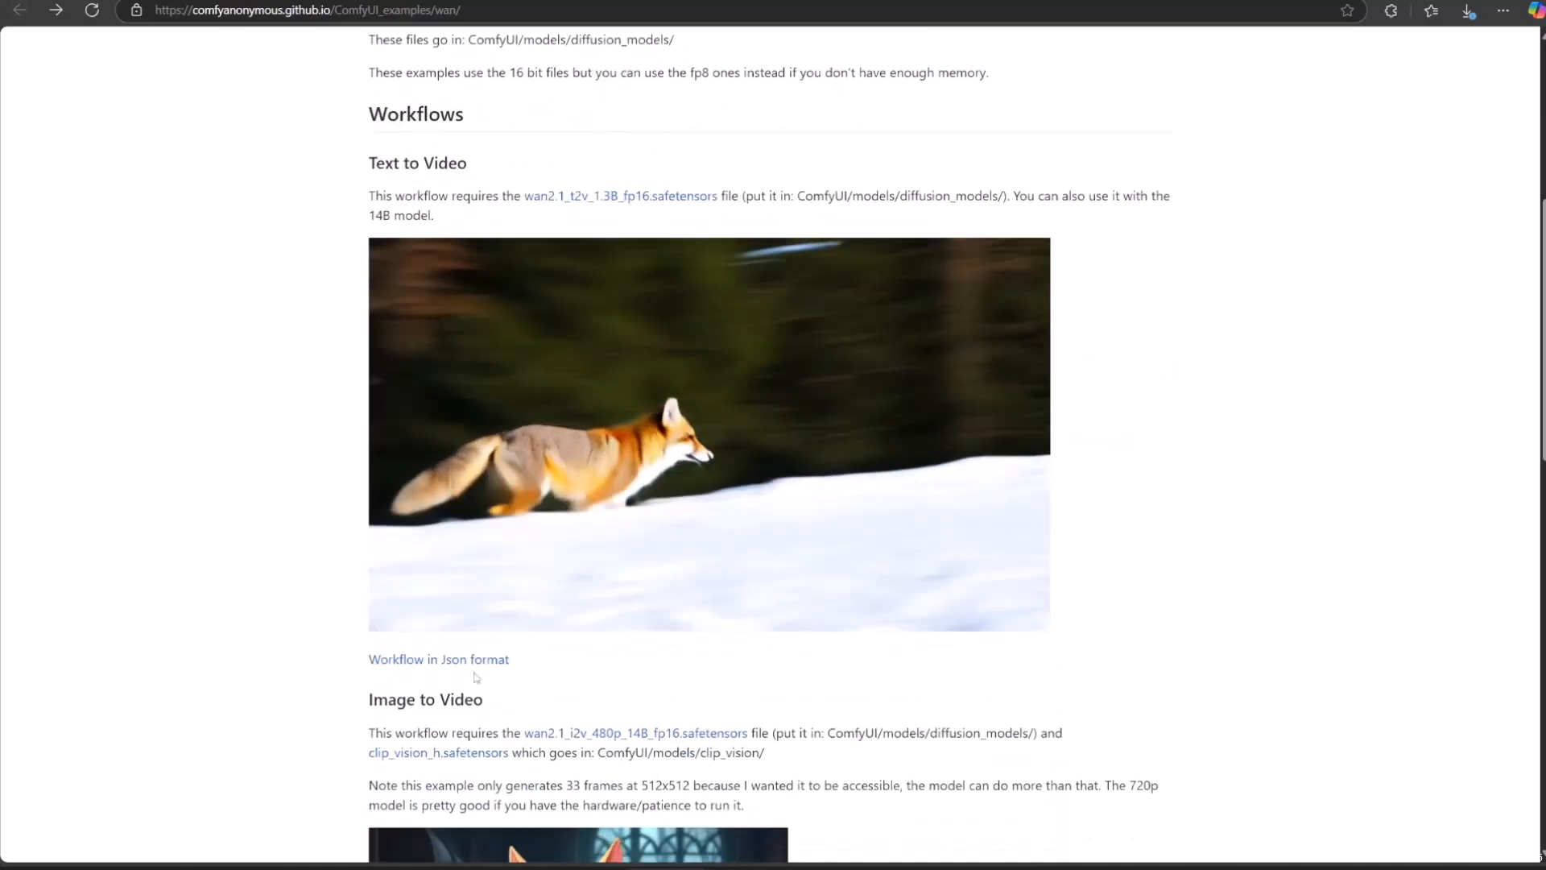
right_click(424, 659)
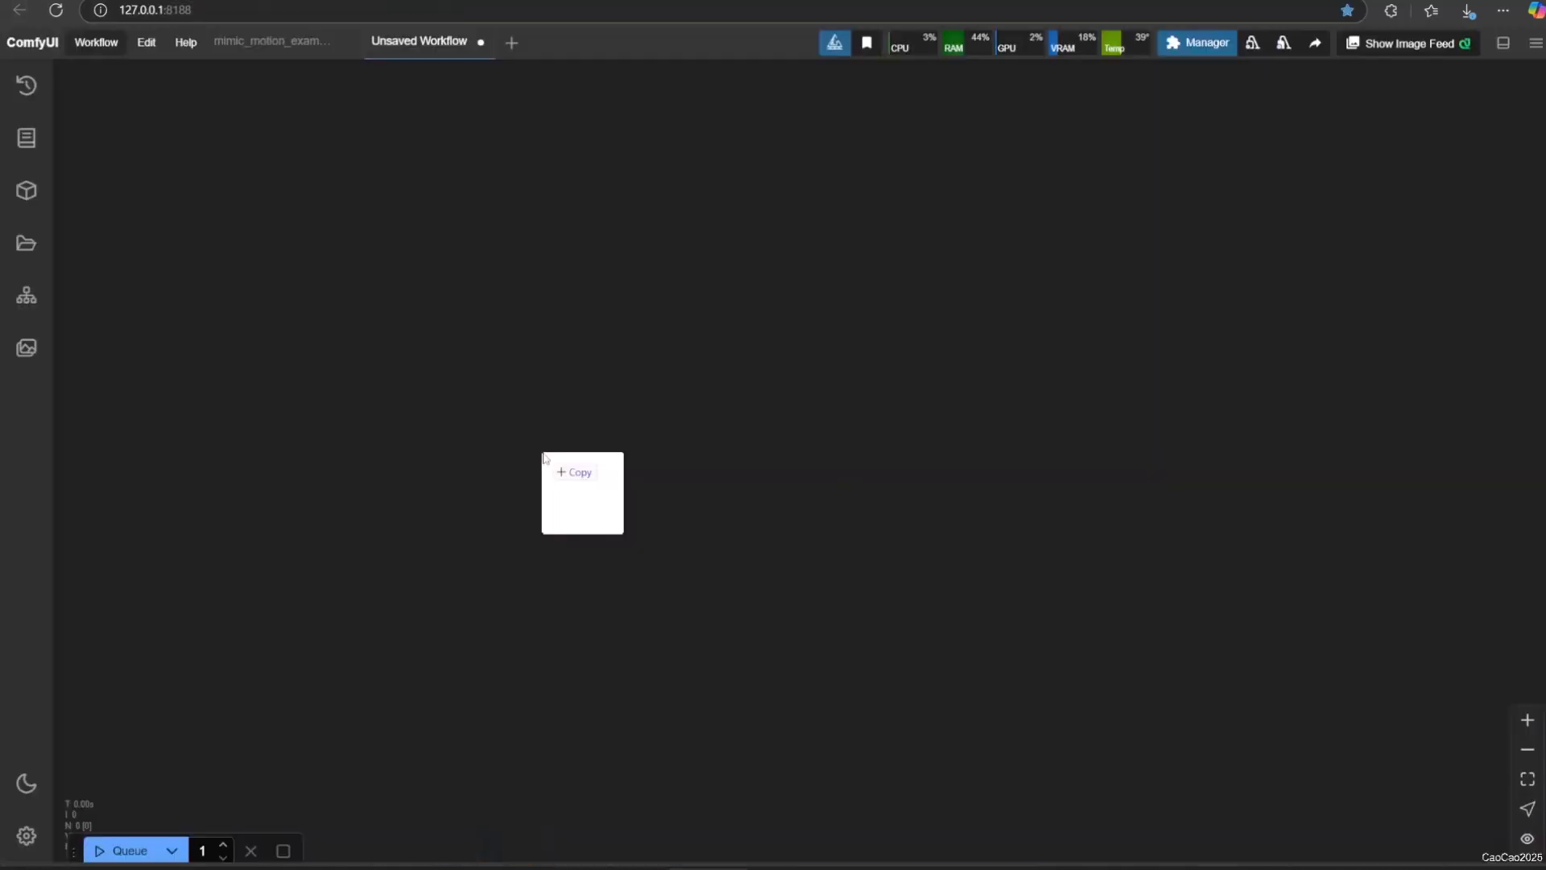
left_click_drag(552, 466, 543, 452)
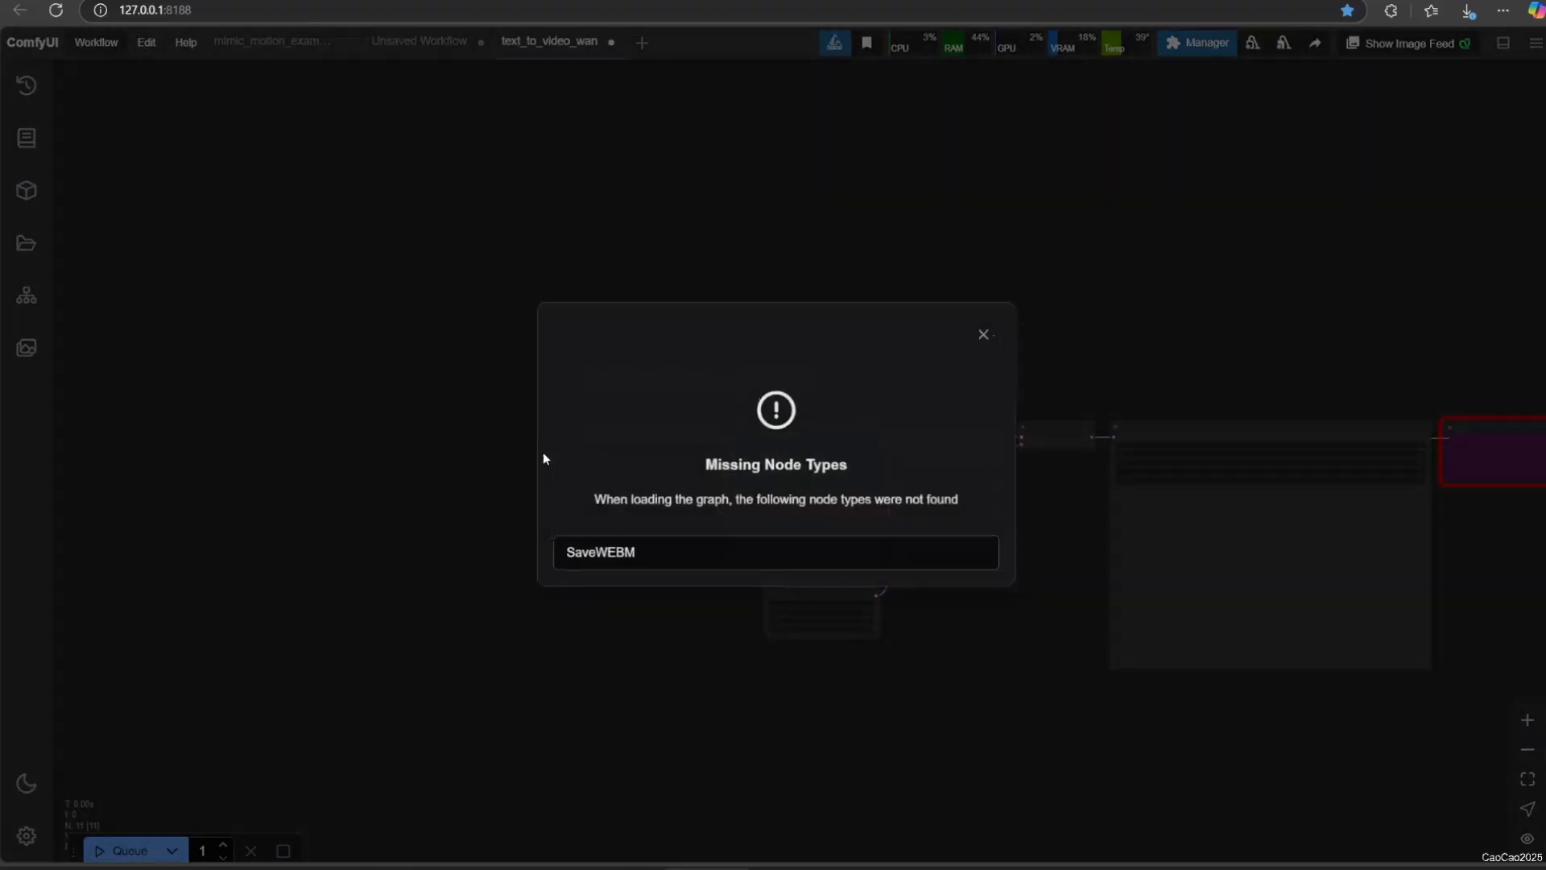
left_click(984, 334)
Step: Delete the missing SaveWEBM node and connect a new Video Combine node to the VAE Decode image output
scroll(1073, 562, "up", 3)
left_click_drag(1073, 644, 523, 628)
left_click_drag(1112, 214, 1456, 518)
key("Delete")
left_click_drag(571, 339, 790, 340)
type("Video Combine")
key("Return")
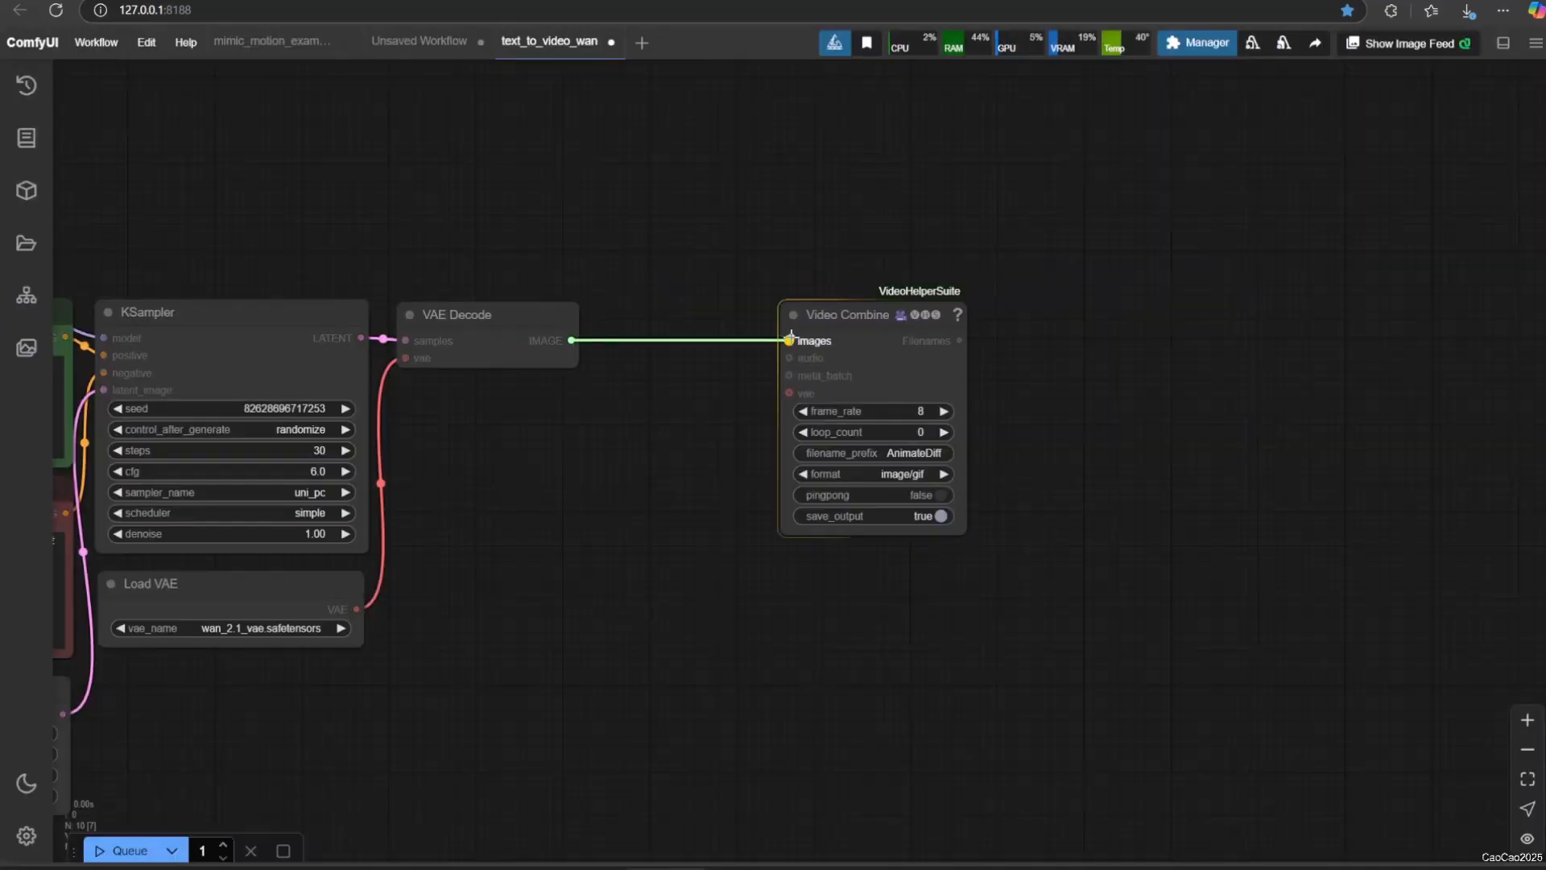
Step: Refresh the model lists, load wan2.1_t2v_14B_fp8_e4m3fn.safetensors as diffusion model and check that wan_2.1_vae.safetensors is the VAE
left_click_drag(515, 527, 496, 583)
scroll(441, 390, "up", 3)
left_click(443, 377)
key("r")
left_click(564, 375)
left_click(651, 422)
scroll(805, 483, "down", 2)
left_click_drag(1127, 612, 853, 532)
left_click(979, 542)
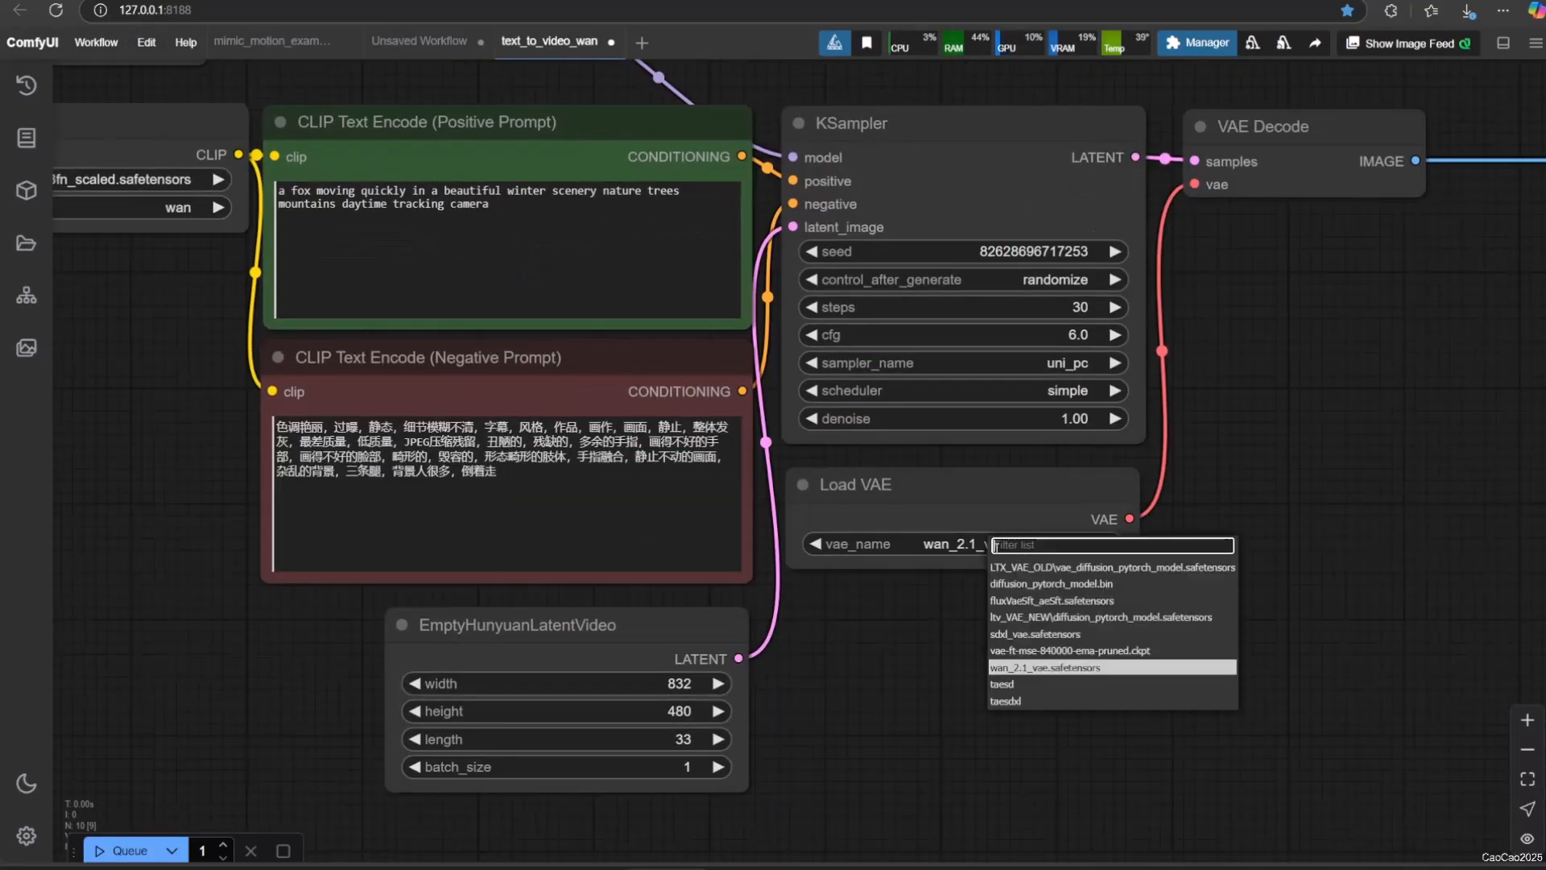
left_click(1206, 557)
Step: Replace the positive prompt with an animated portrait of a waving young woman, the negative prompt with defect terms, and try running the workflow
scroll(1206, 557, "up", 3)
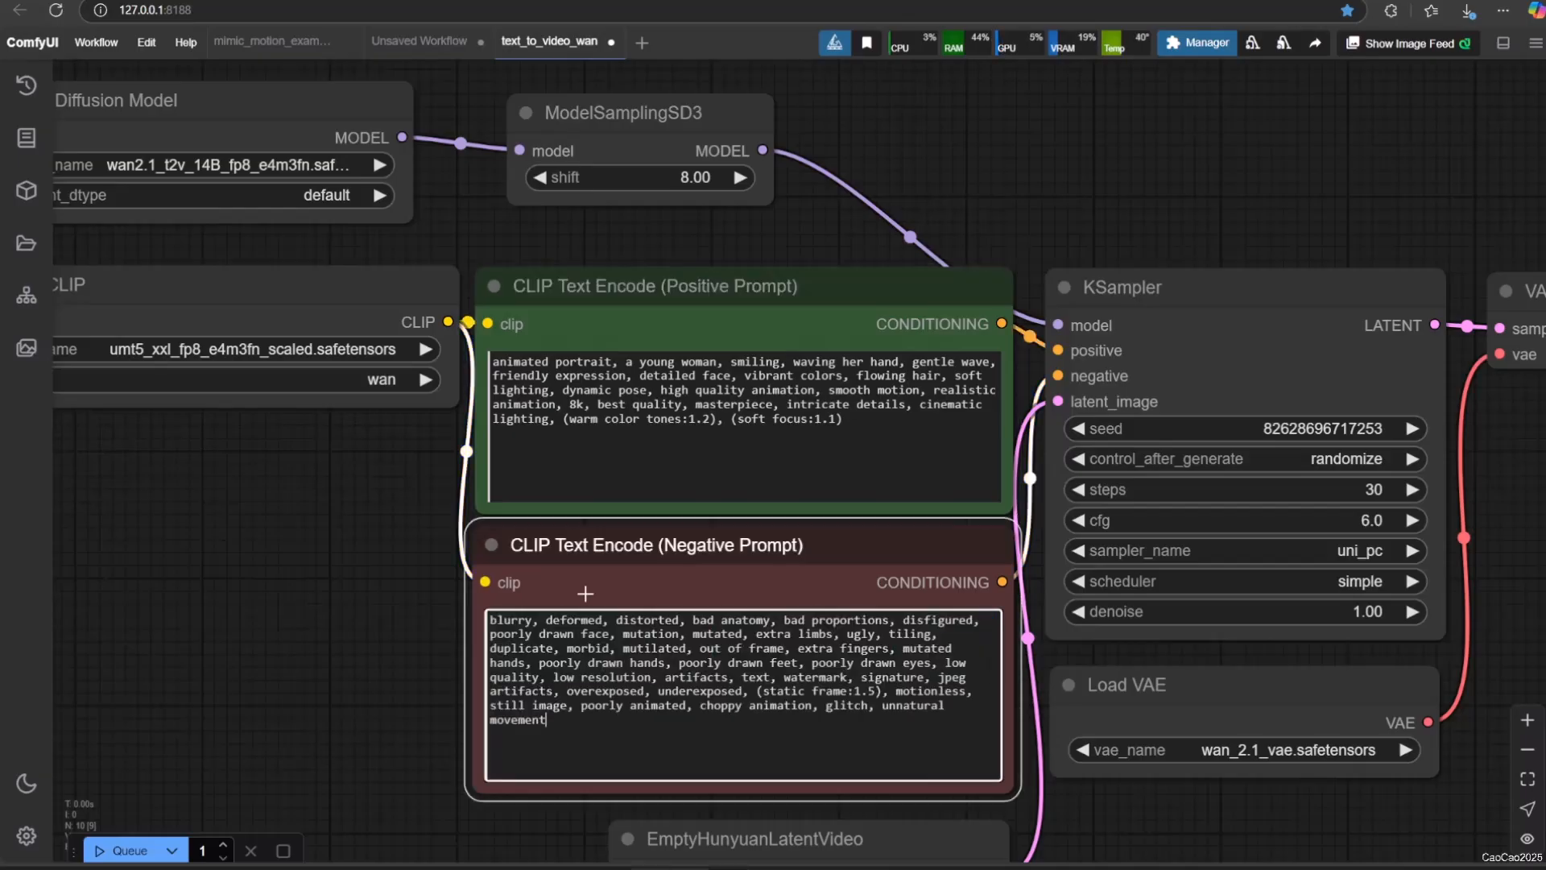
left_click(757, 569)
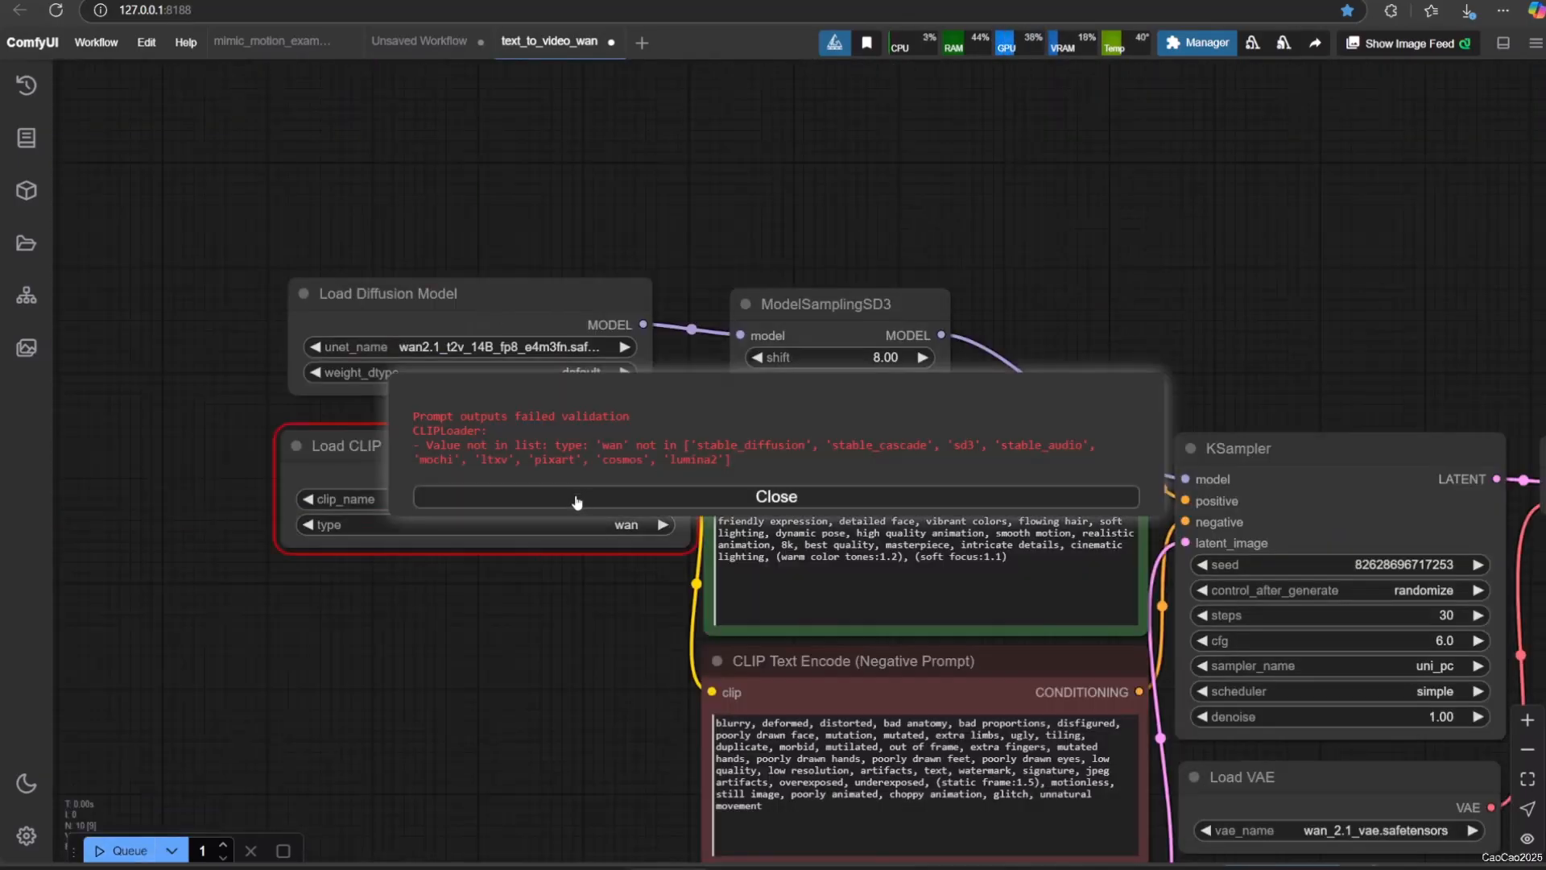
left_click(577, 502)
Step: Recheck the Load CLIP node's type, try to run the workflow again and read the validation message
left_click(576, 503)
left_click(604, 691)
left_click(119, 851)
left_click_drag(730, 461, 414, 421)
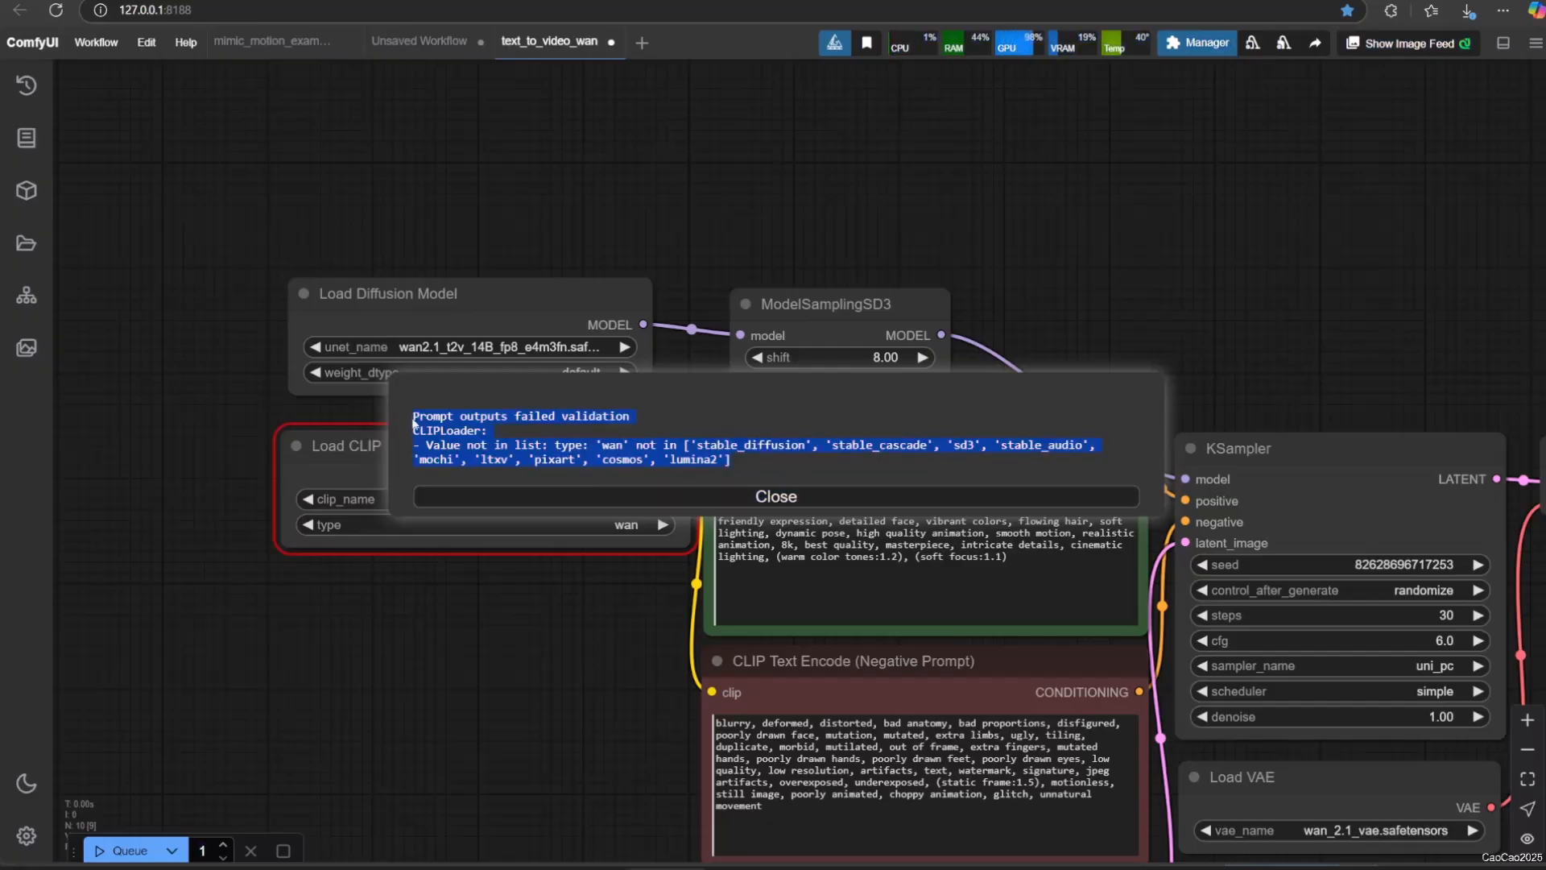
left_click(555, 497)
left_click(505, 526)
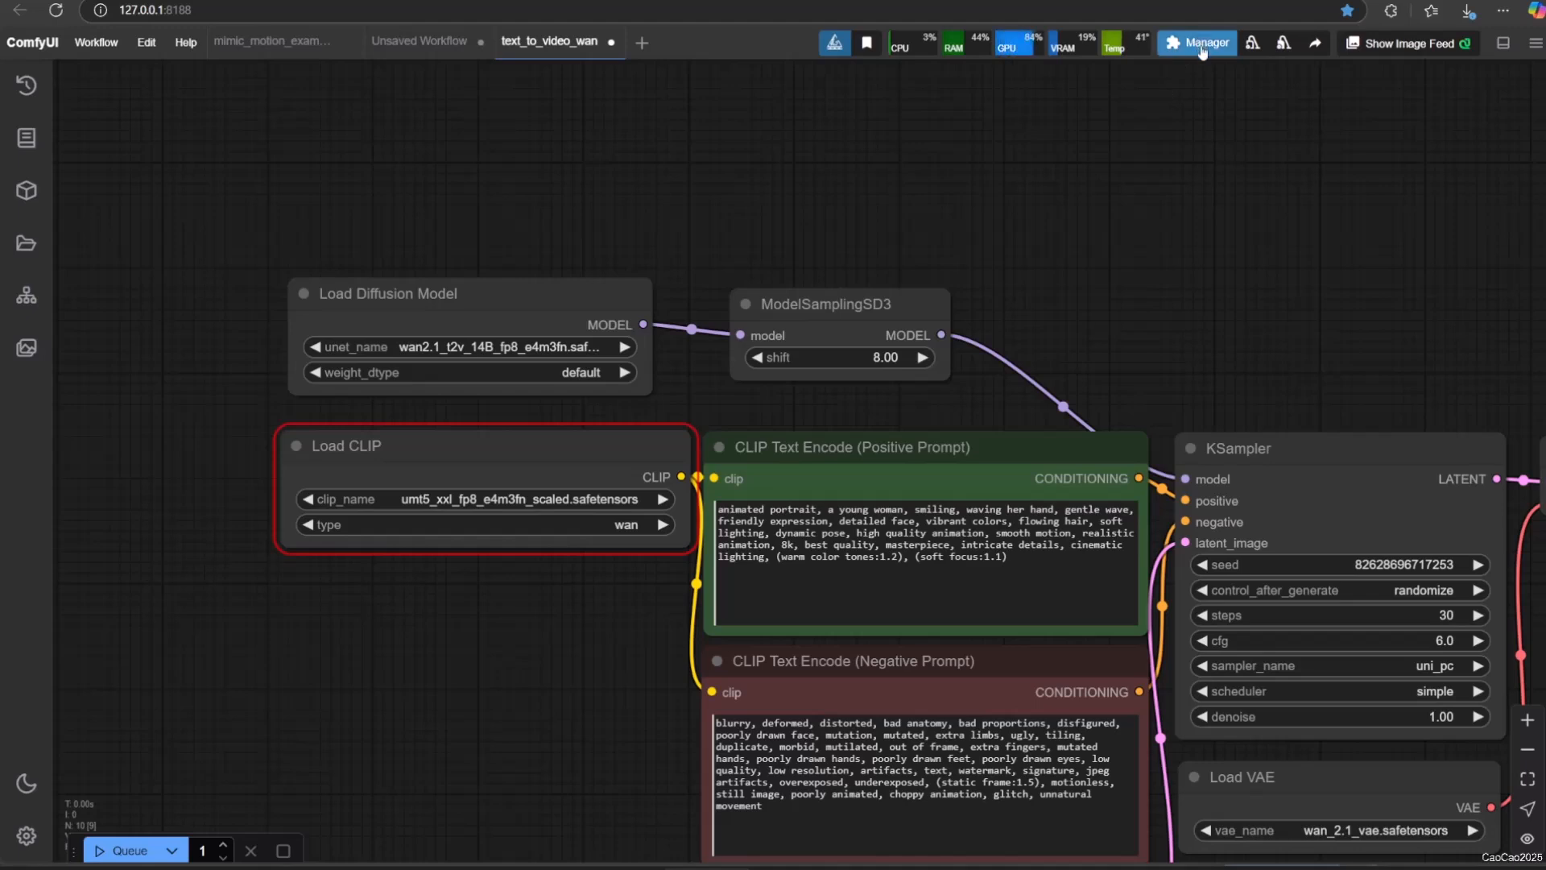
Step: Update ComfyUI through ComfyUI Manager and restart it
left_click(1198, 42)
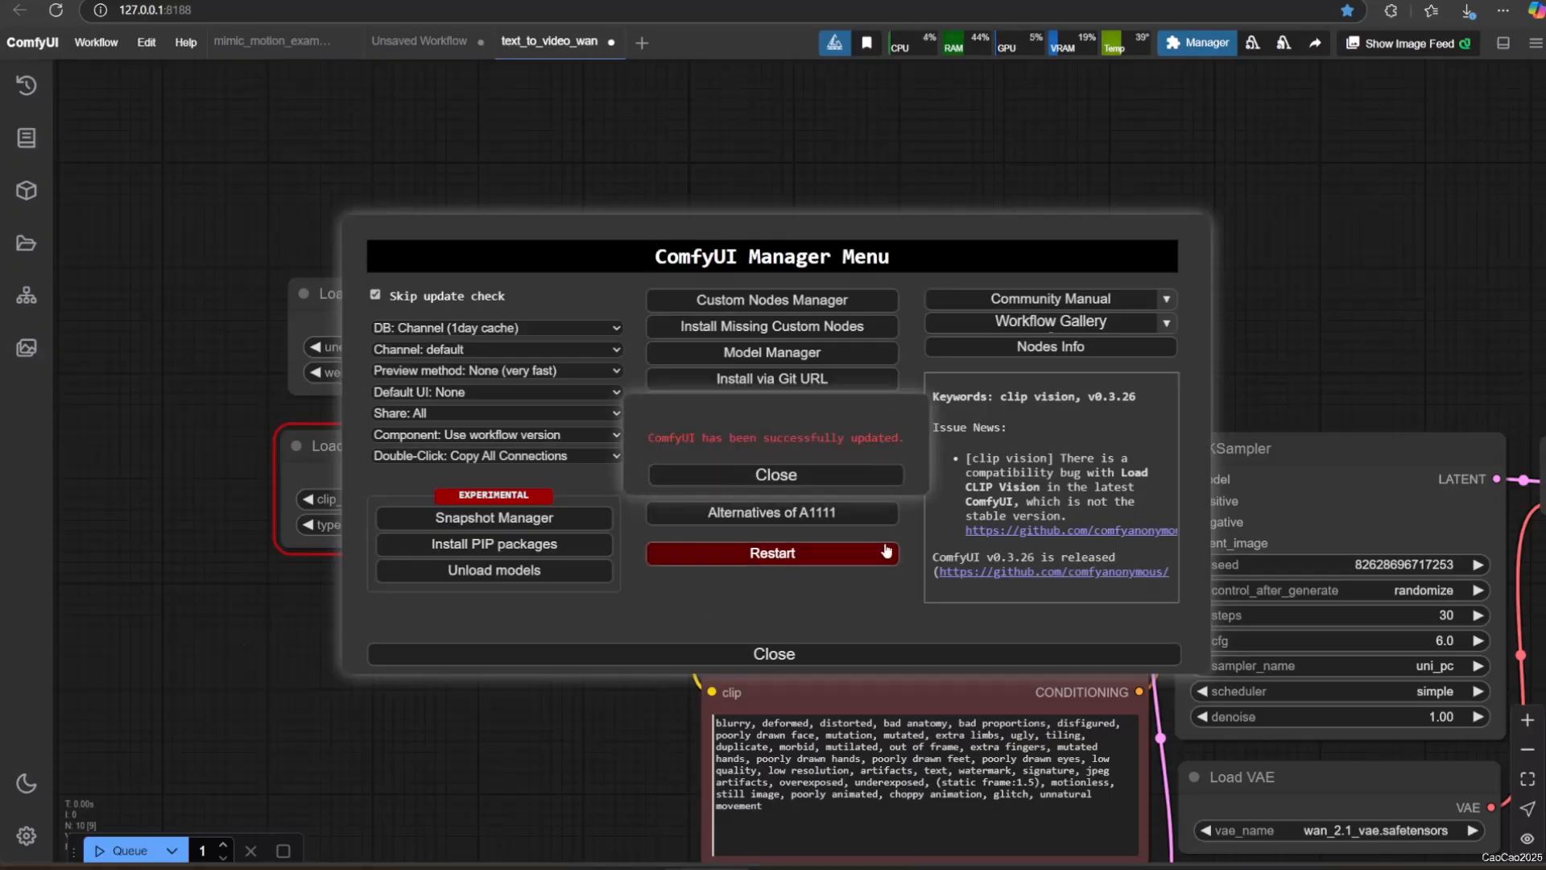
key("Escape")
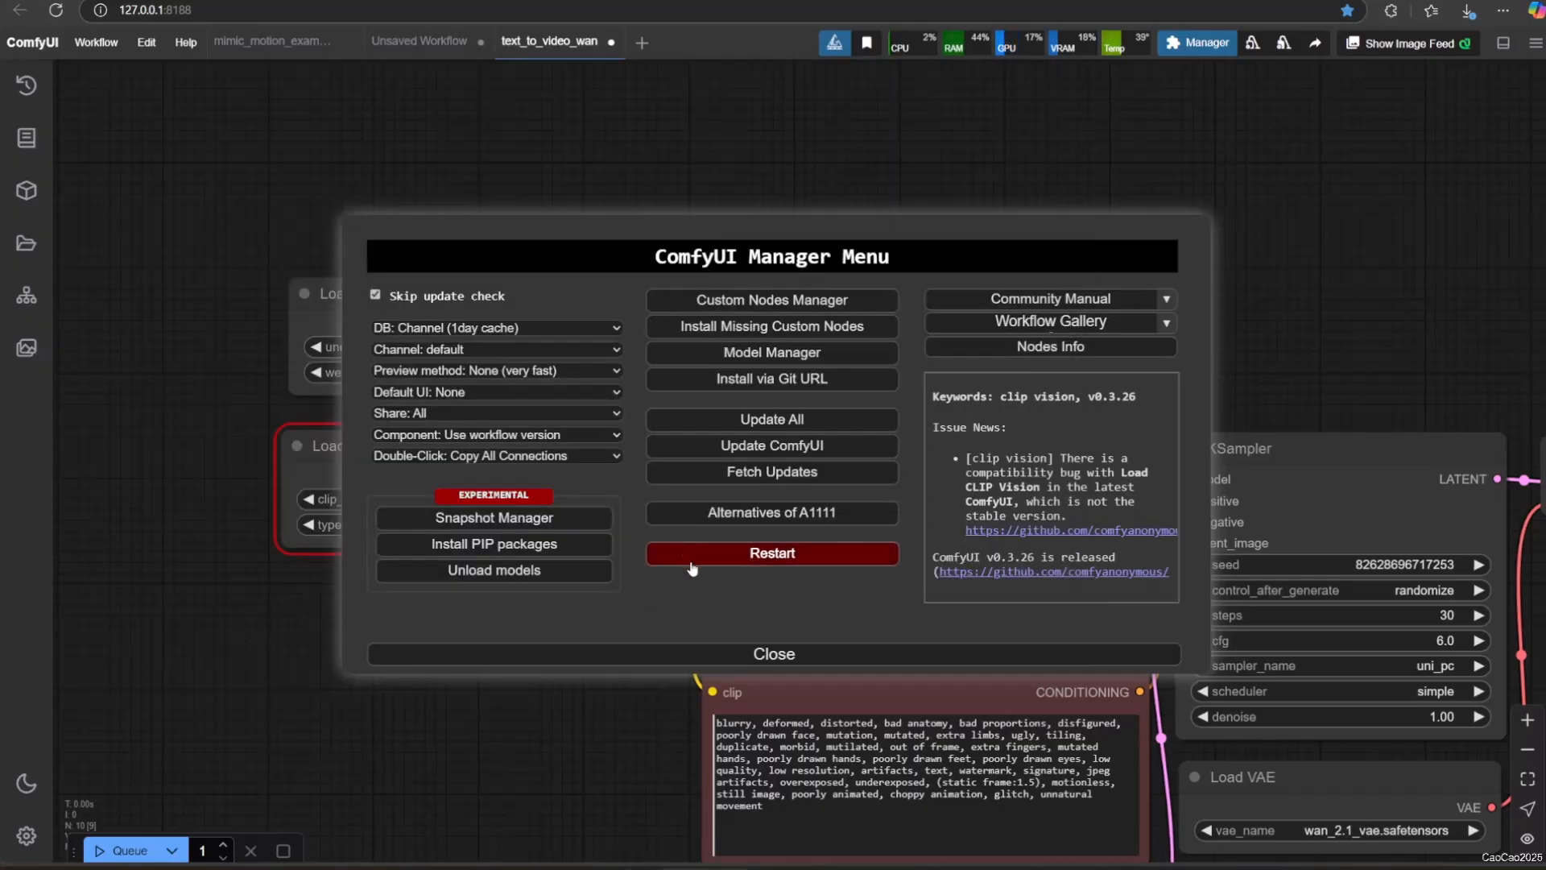
left_click(691, 564)
left_click(854, 103)
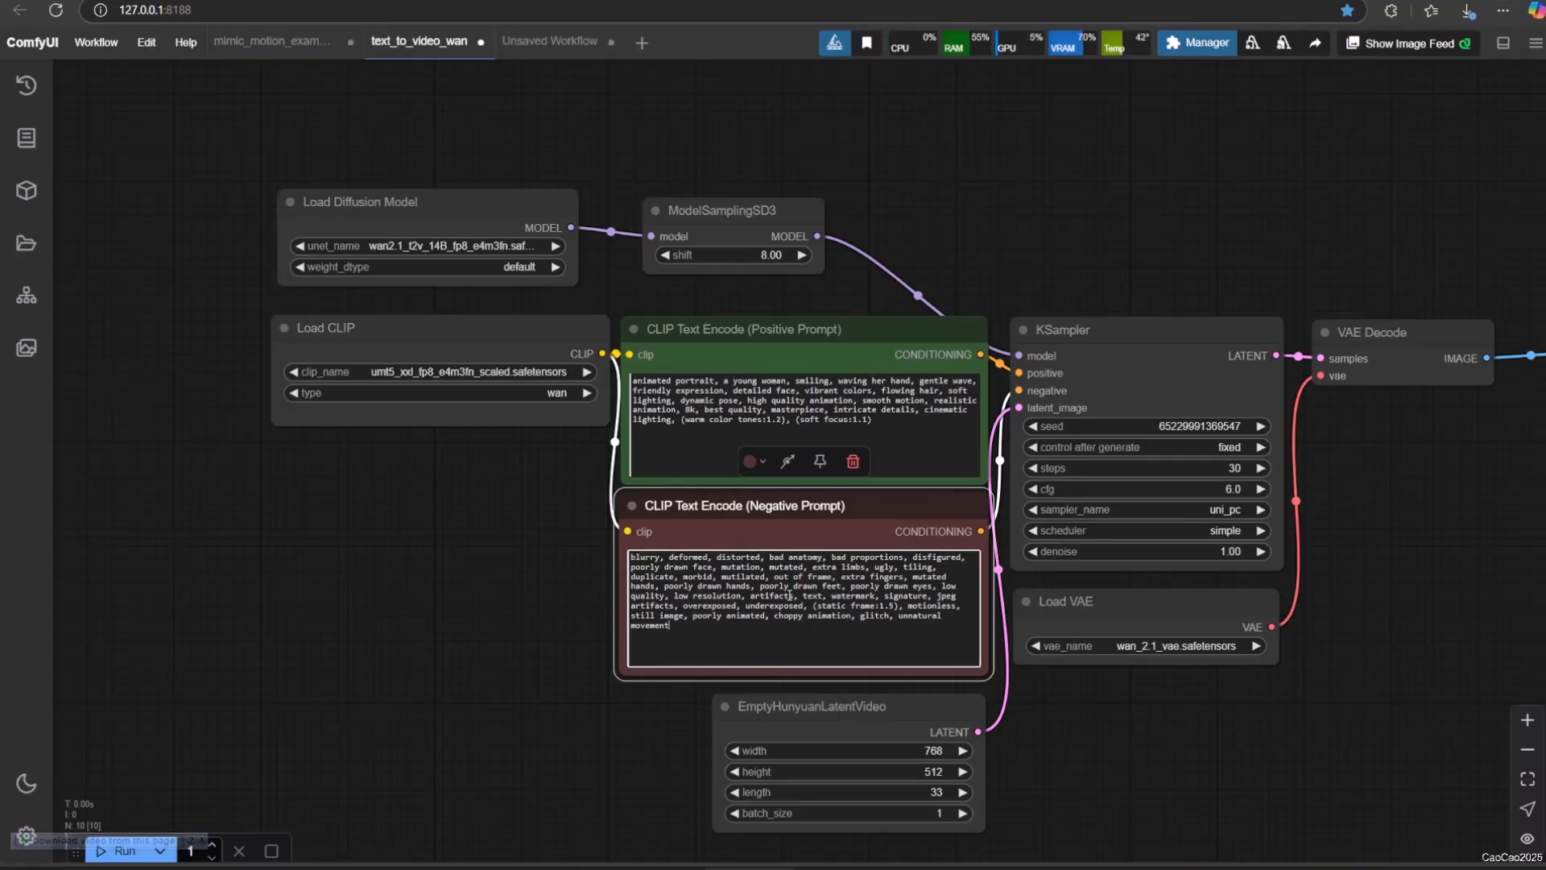
Step: Replace the negative prompt with the Chinese defect terms and the positive prompt with an Asian woman in a beautiful dress walking down a busy daytime street
key("ctrl+a")
type("色调艳丽，过曝，静态，细节模糊不清，字幕，风格，作品，画作，画面，静止，整体发灰，最差质量，低质量，JPEG压缩残留，丑陋的，残缺的，多余的手指，画得不好的手部，画得不好的脸部，畸形的，毁容的，形态畸形的肢体，手指融合，静止不动的画面，杂乱的背景，三条腿，背景人很多，倒着走")
scroll(573, 505, "up", 3)
left_click(920, 433)
key("ctrl+a")
scroll(516, 409, "down", 3)
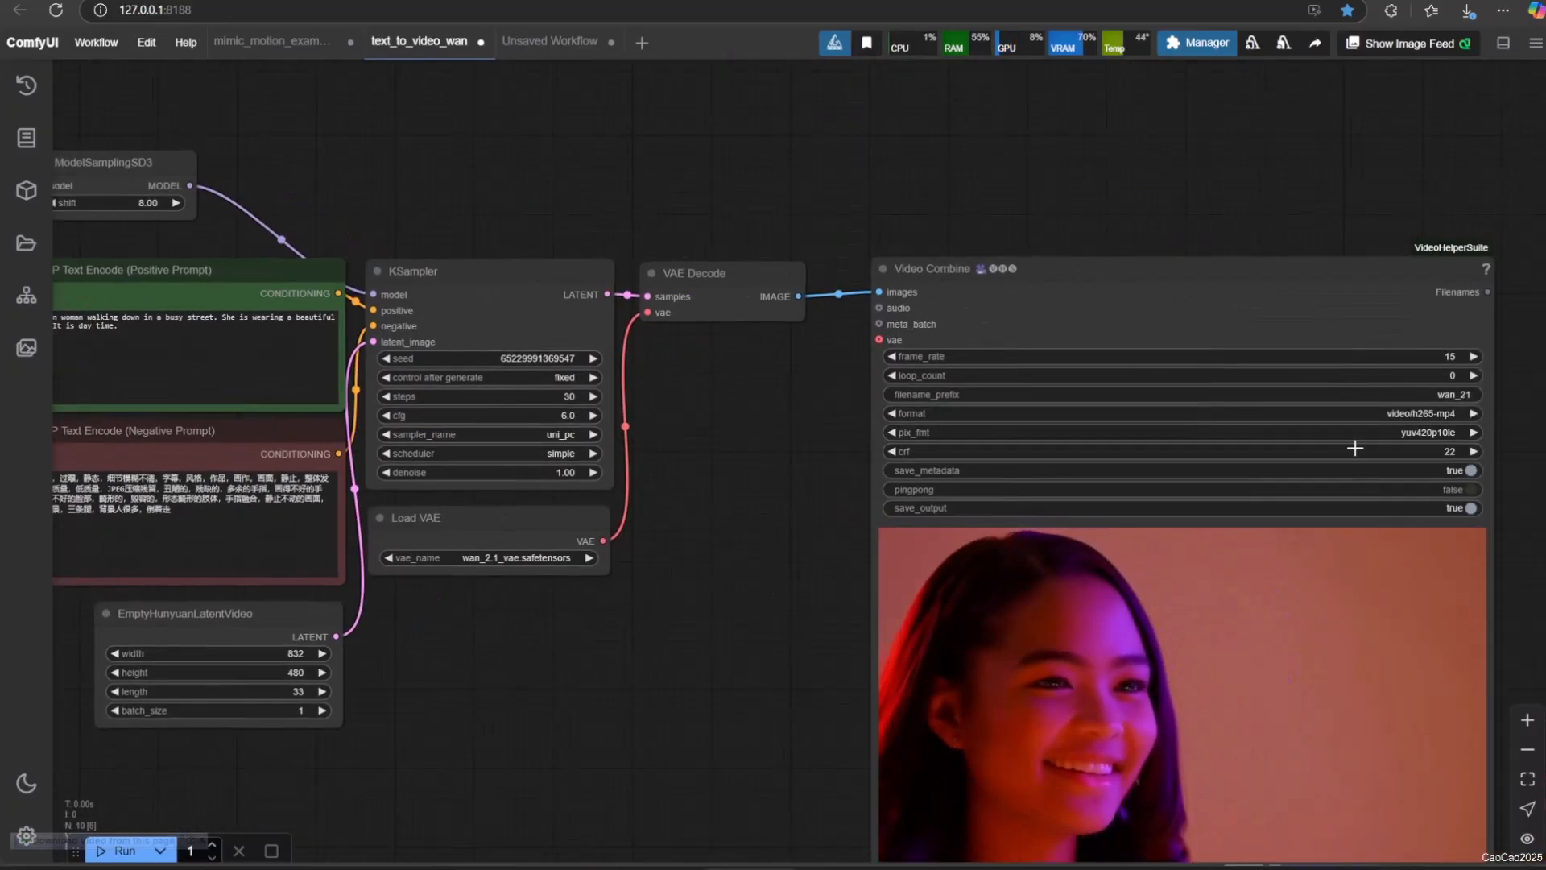
Step: Set the Video Combine frame_rate to 16 and check the generation log in the console
left_click(1438, 357)
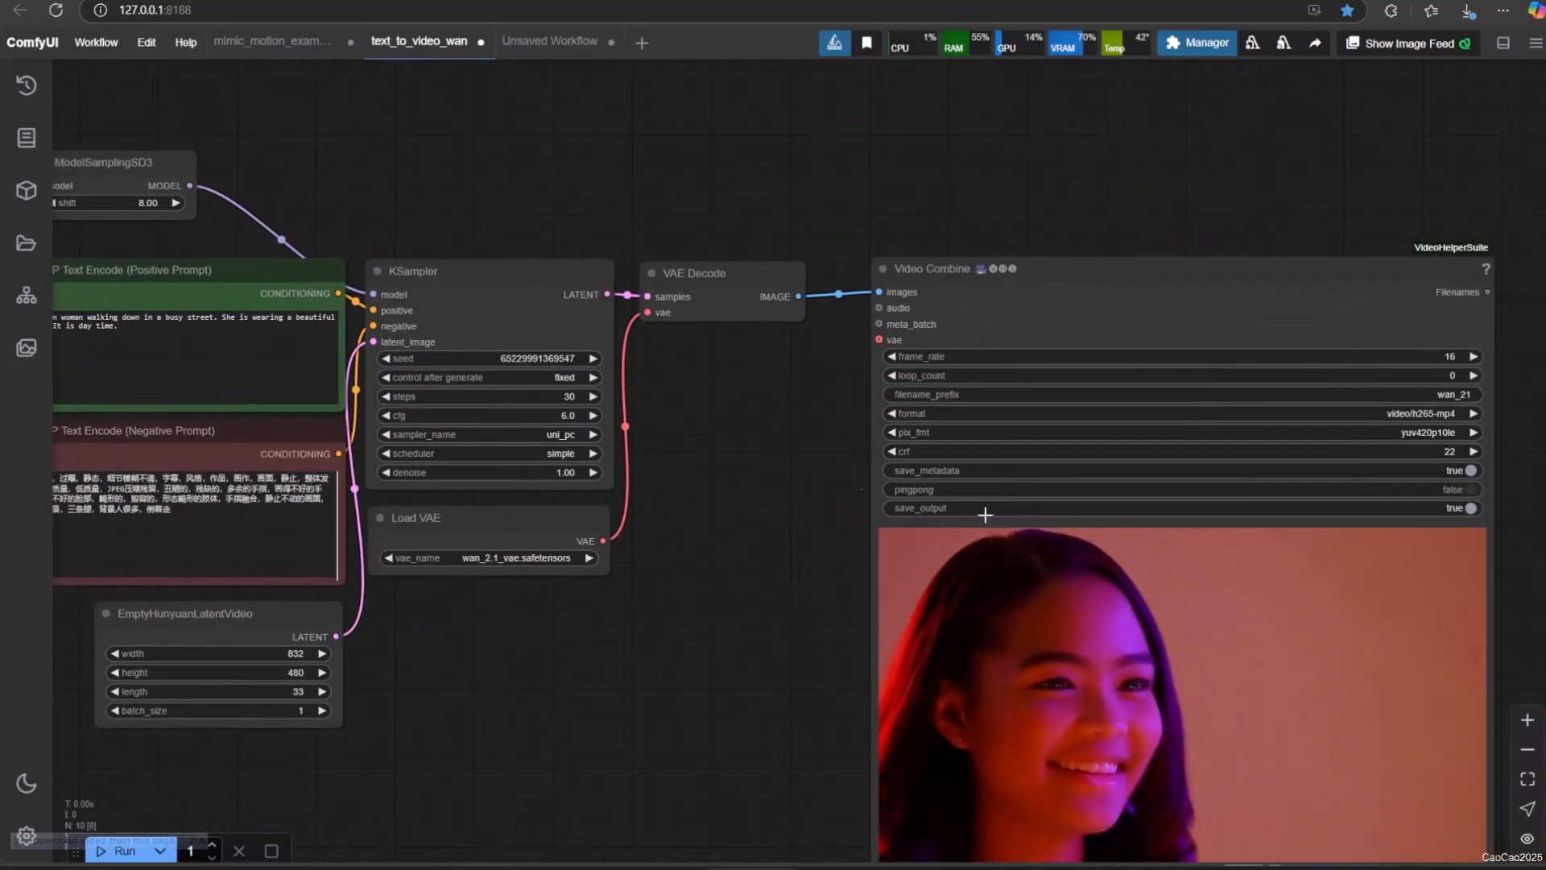
left_click_drag(667, 701, 839, 594)
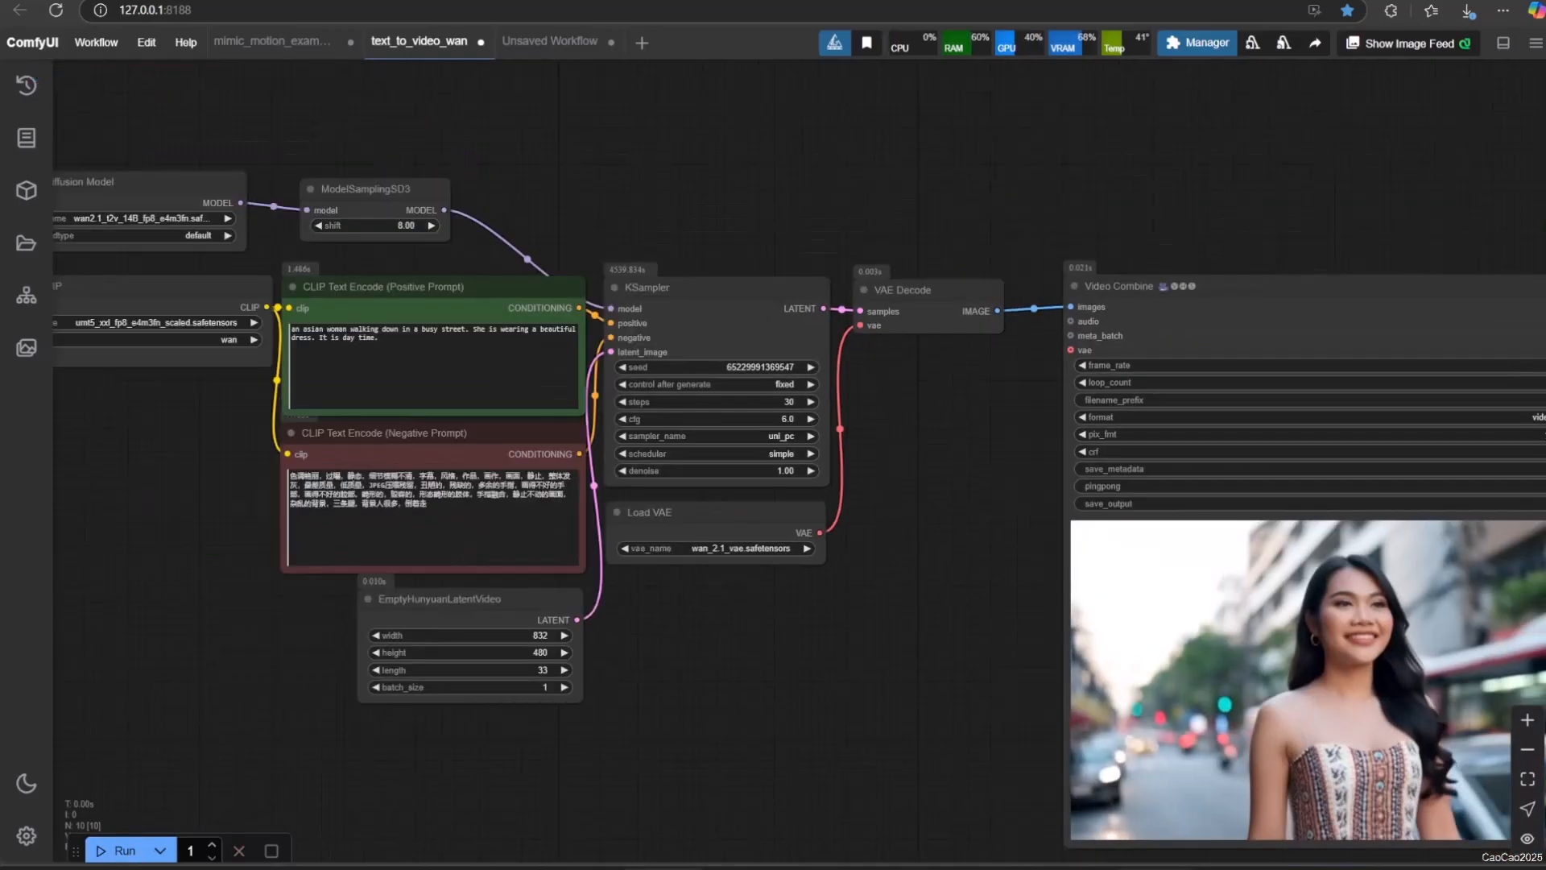
key("alt+Tab")
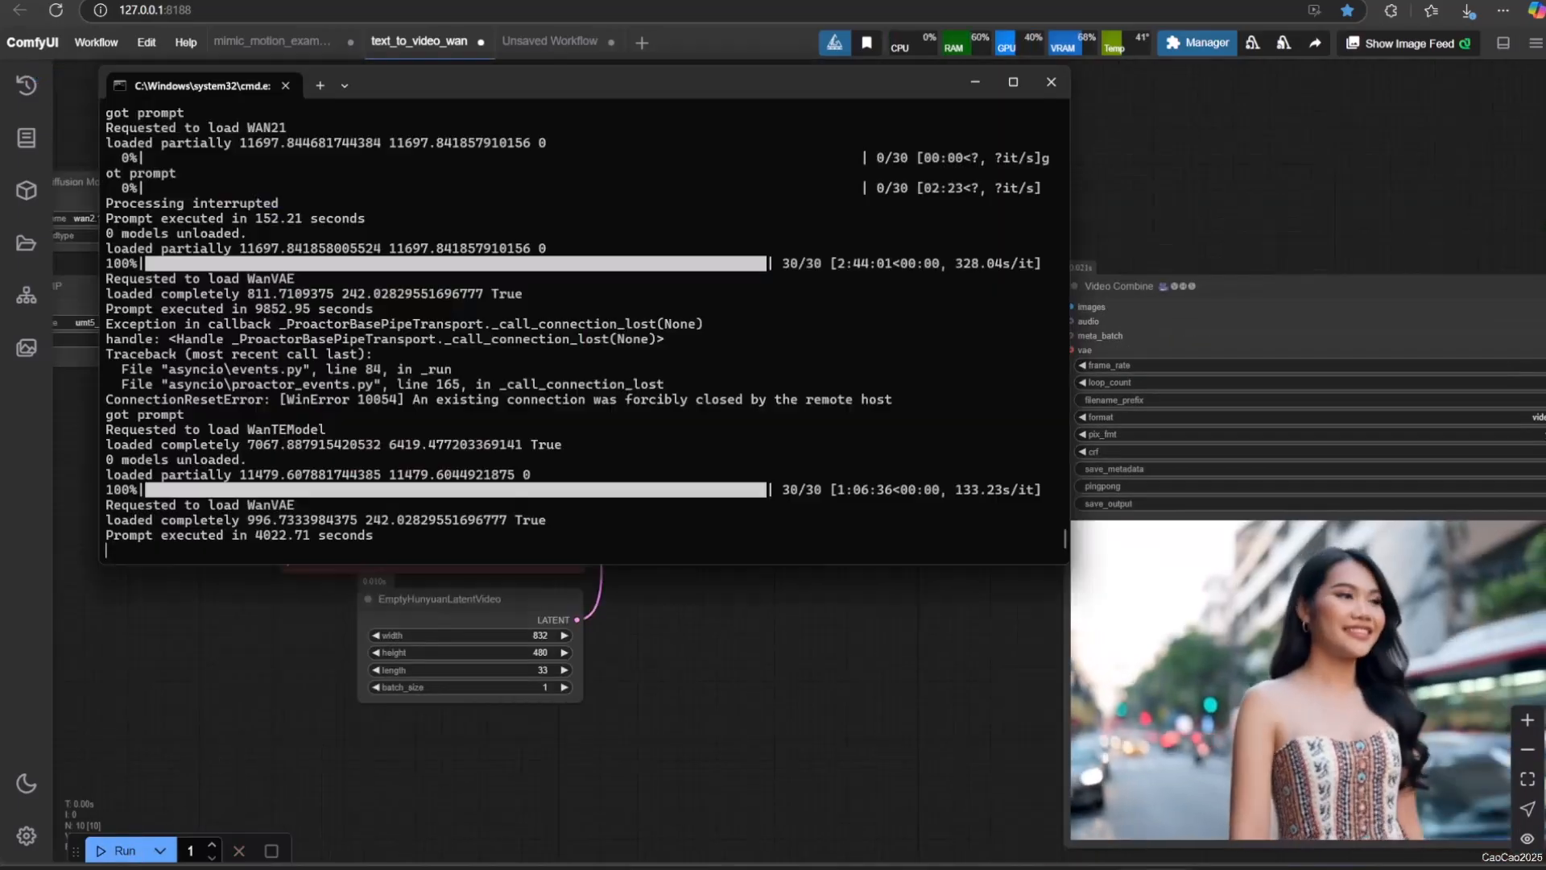
left_click(715, 712)
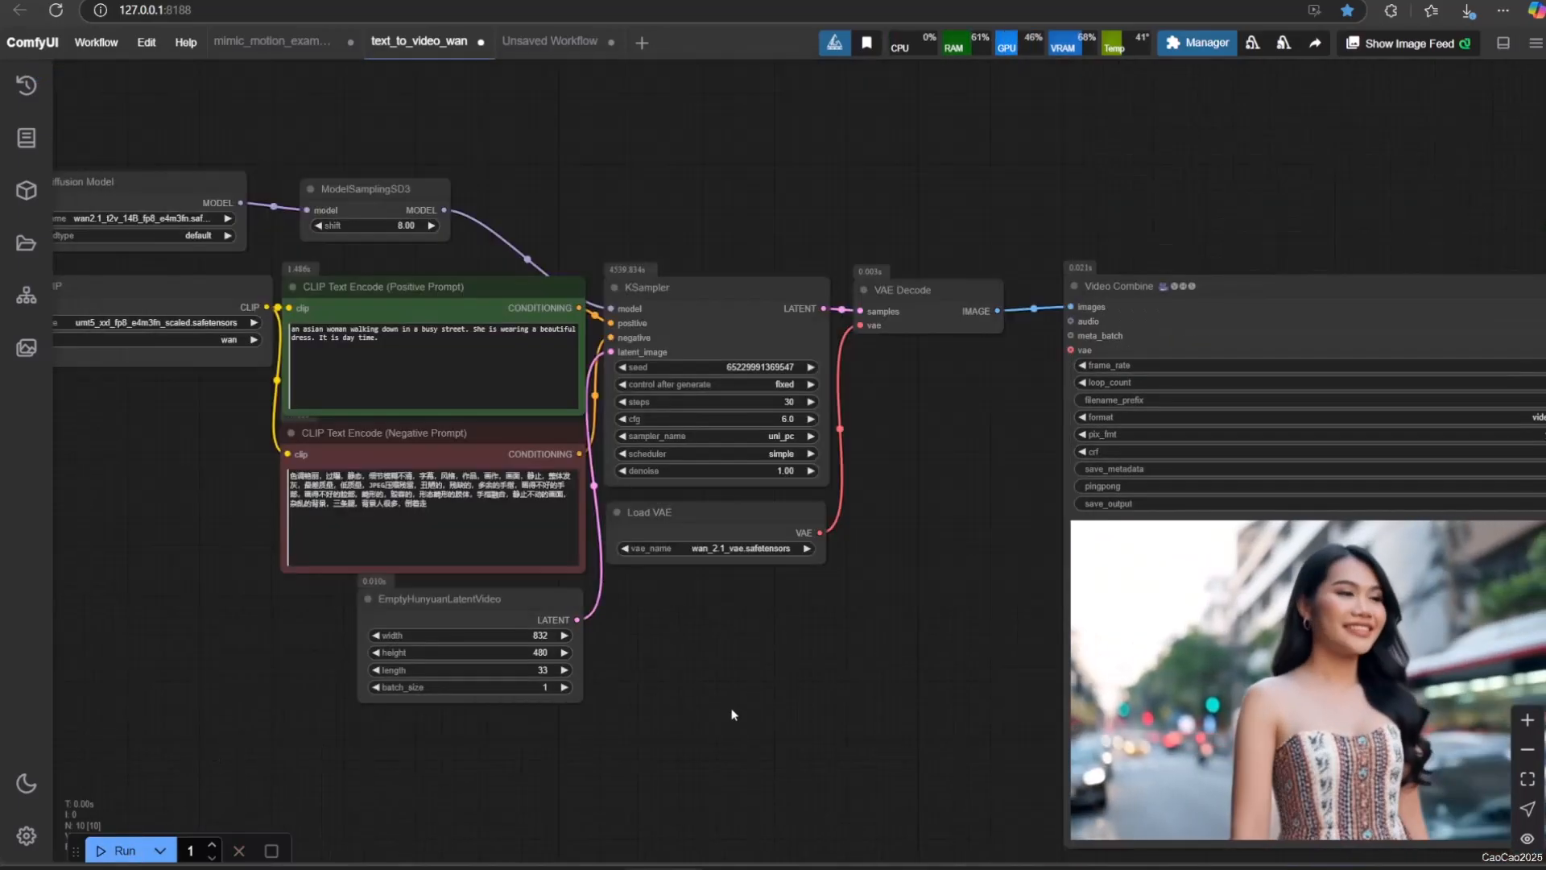
Step: Enlarge the Video Combine node to view the generated street video at a bigger size
left_click_drag(752, 685, 262, 459)
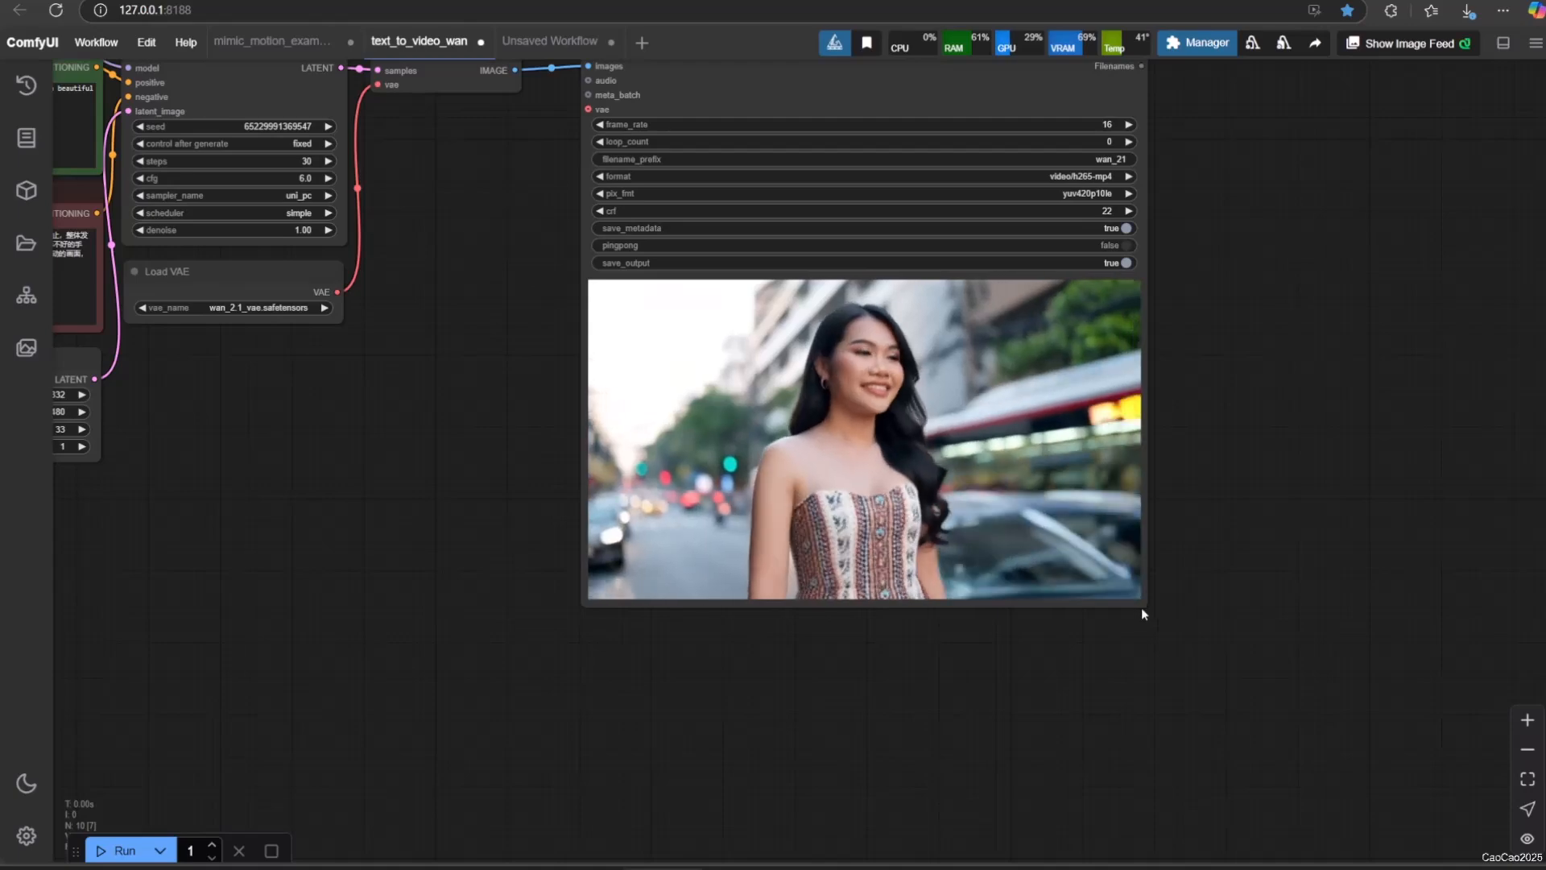
left_click_drag(1142, 609, 1452, 714)
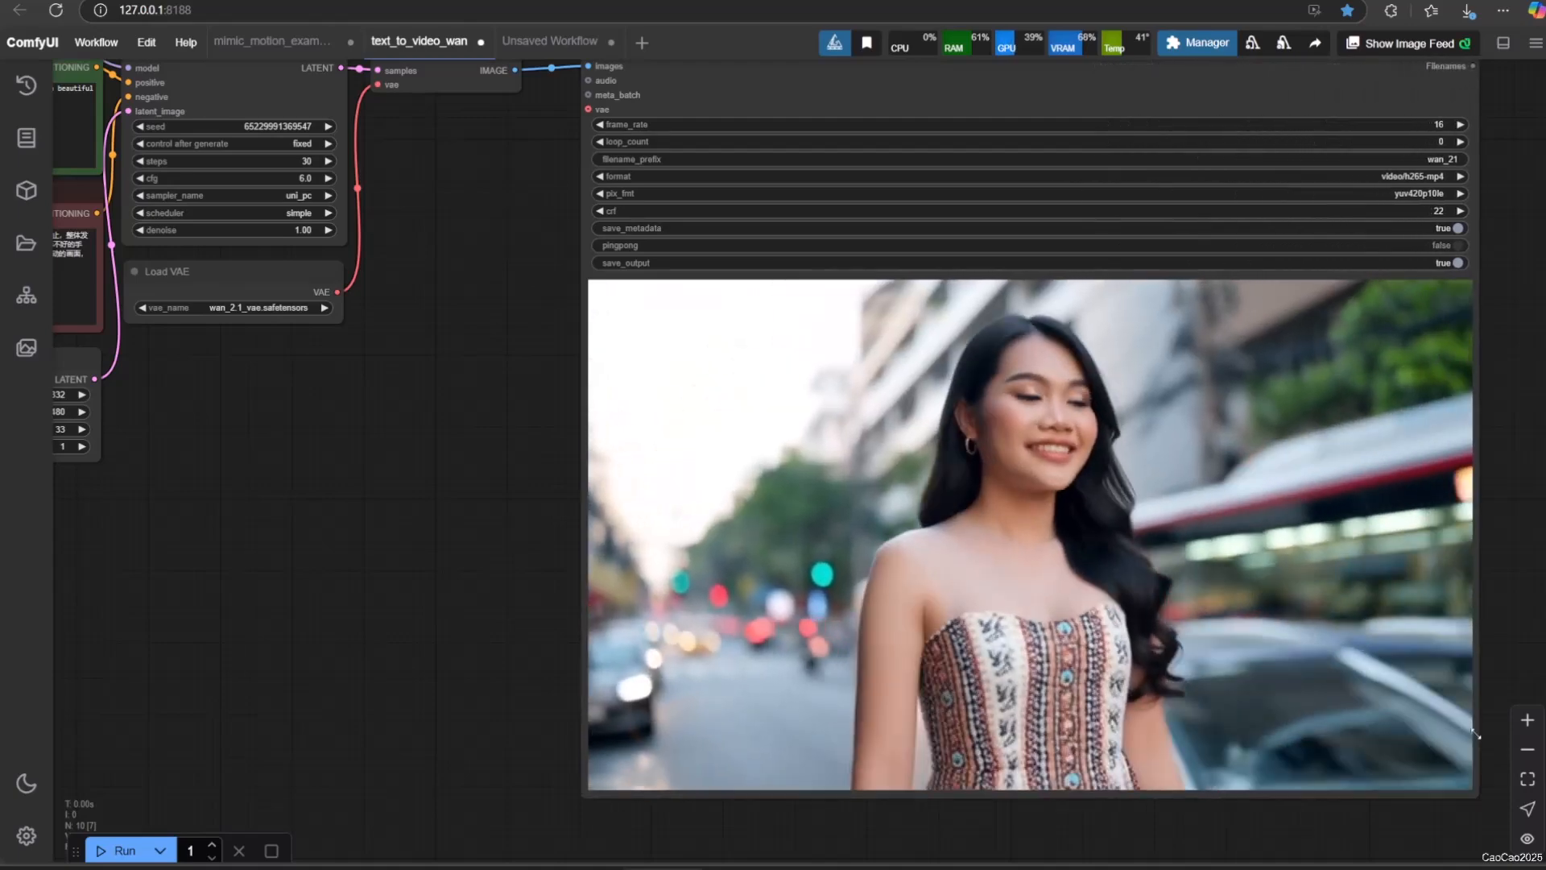
left_click_drag(446, 534, 184, 526)
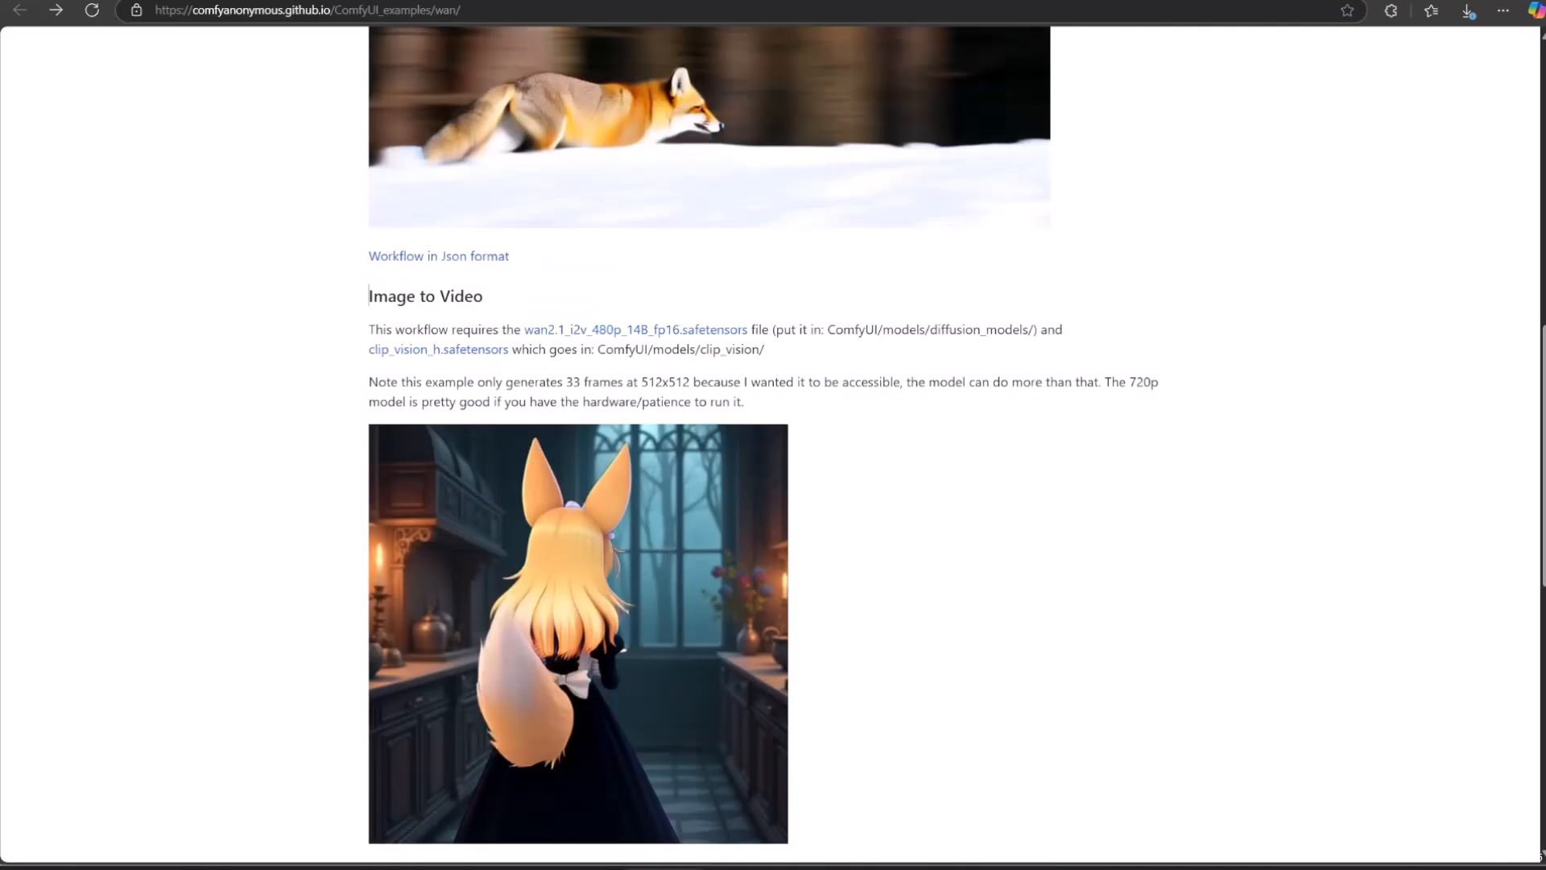
Step: Save the Image to Video workflow in JSON format from the ComfyUI Wan examples page
scroll(673, 308, "down", 2)
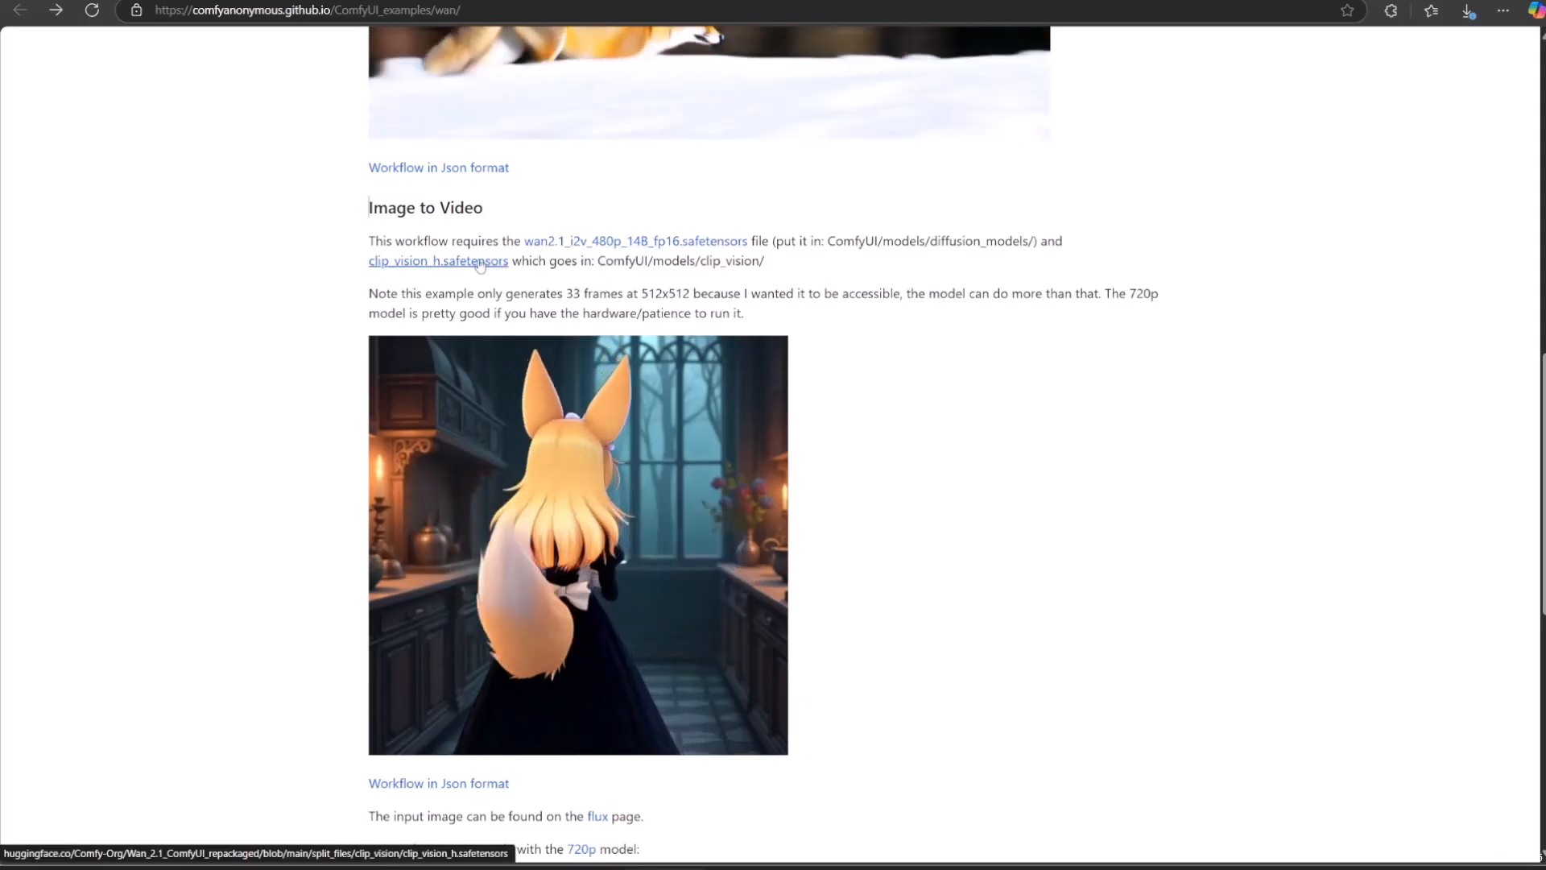
scroll(491, 596, "down", 3)
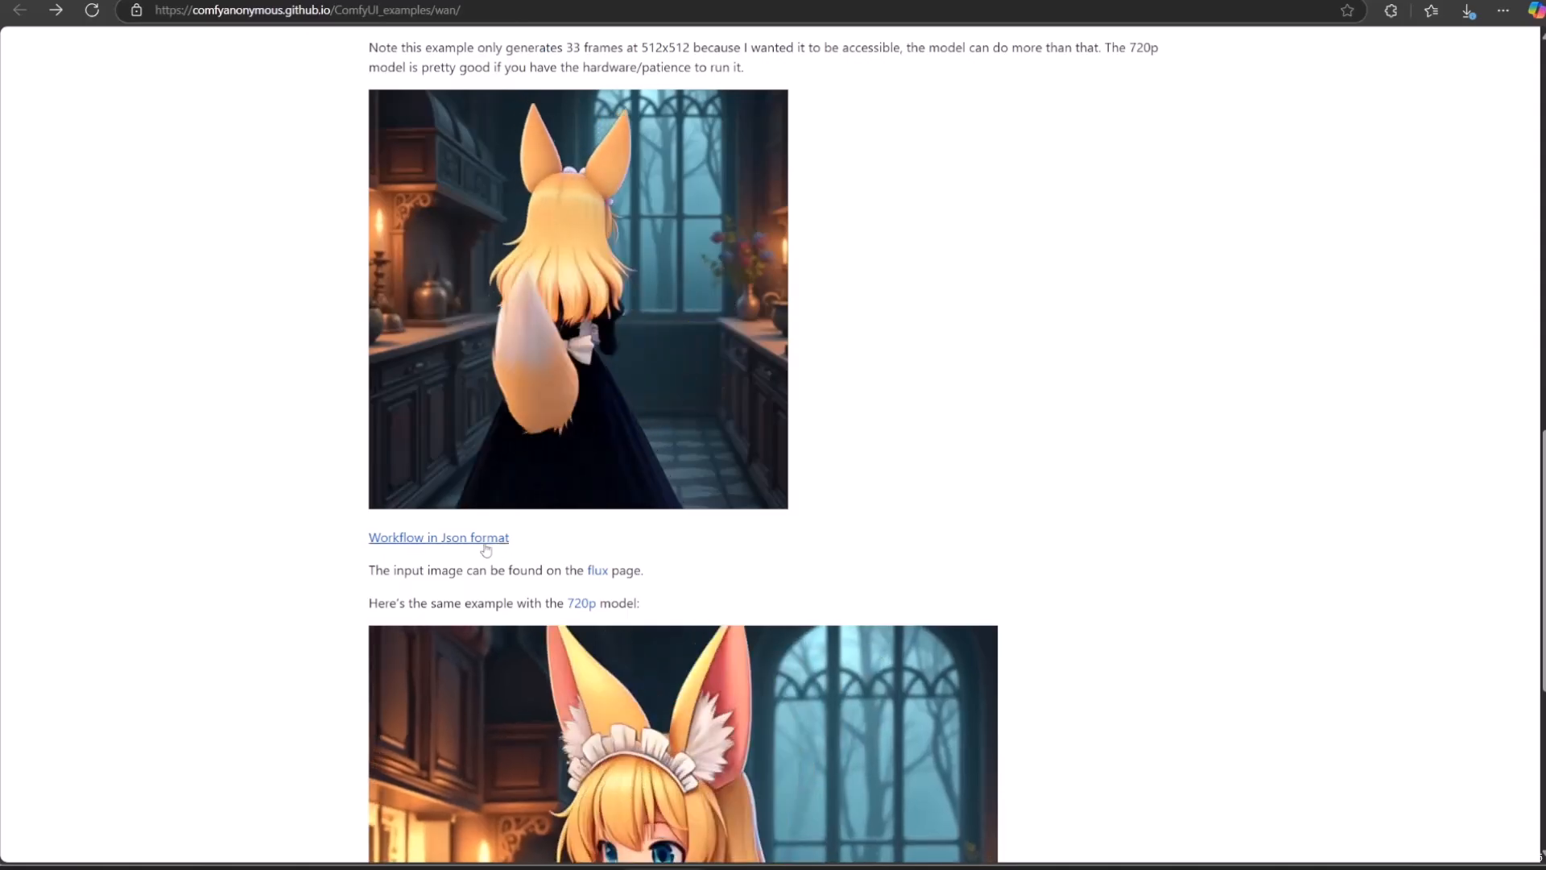
right_click(478, 539)
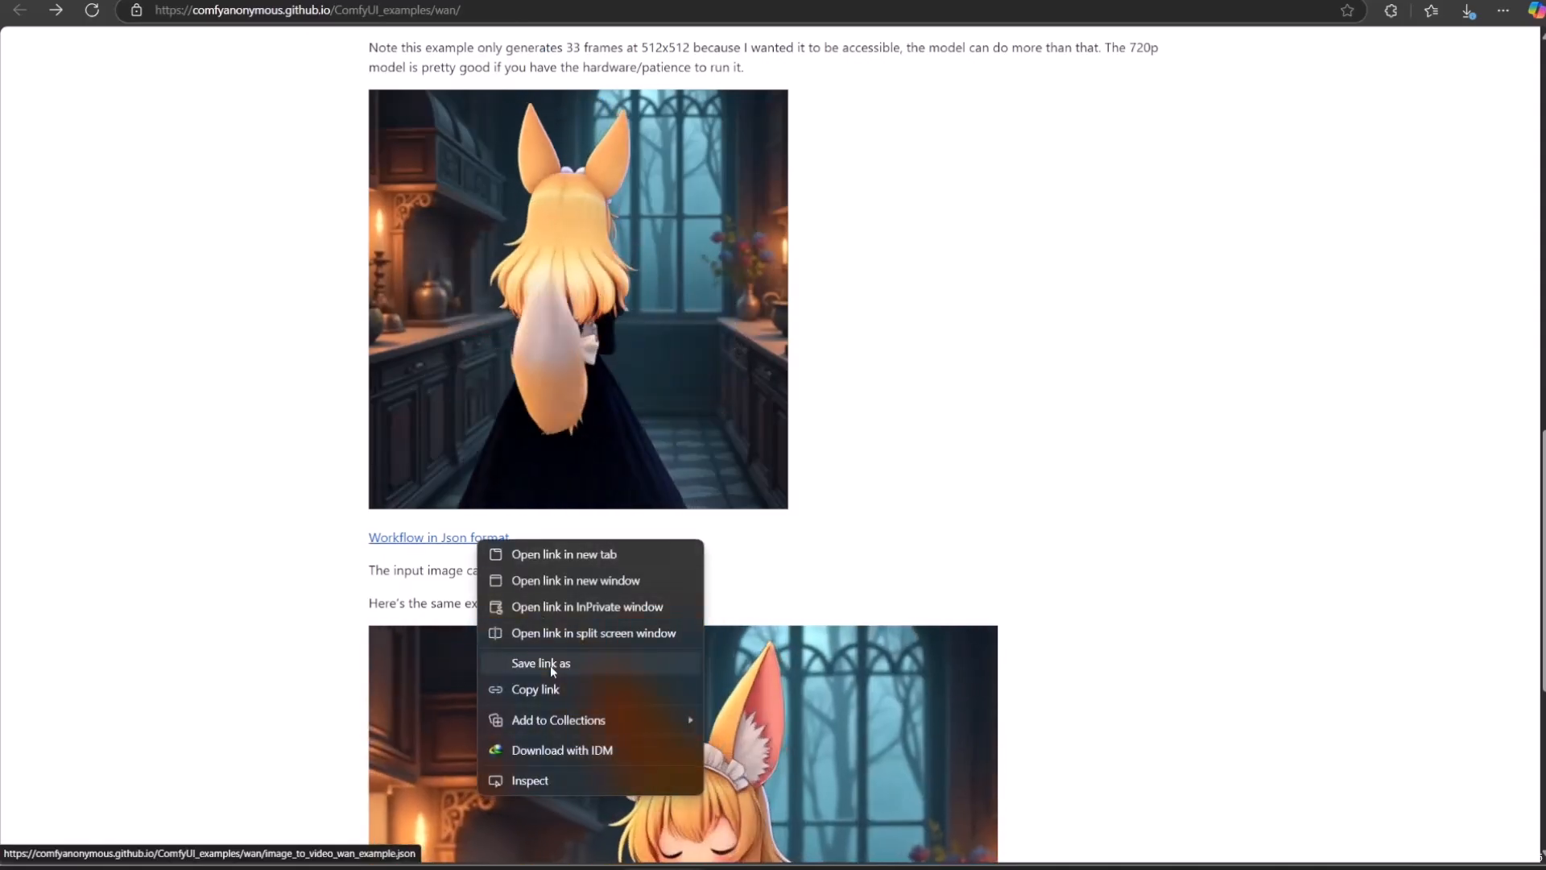
left_click(551, 664)
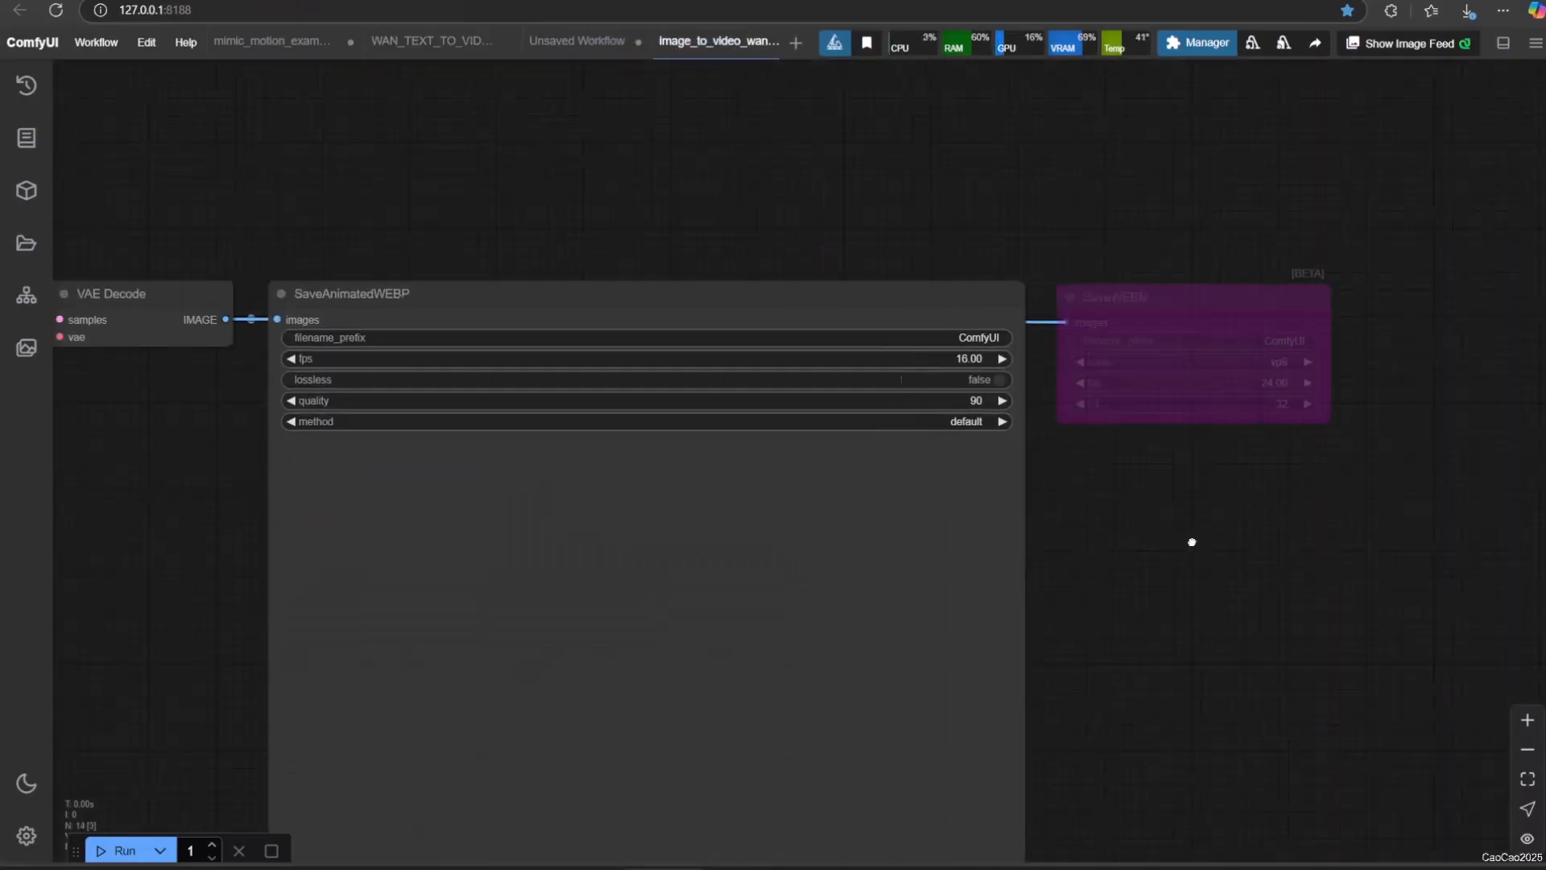
Step: Delete the SaveAnimatedWEBP and SaveWEBM nodes from the image-to-video workflow
key("Delete")
left_click(1125, 293)
key("Delete")
Step: Add a Video Combine node with frame_rate 16 beside VAE Decode and connect the decoded images to it
double_click(423, 326)
type("COMBINE VI")
key("Return")
left_click_drag(236, 315, 435, 335)
left_click_drag(500, 386, 398, 354)
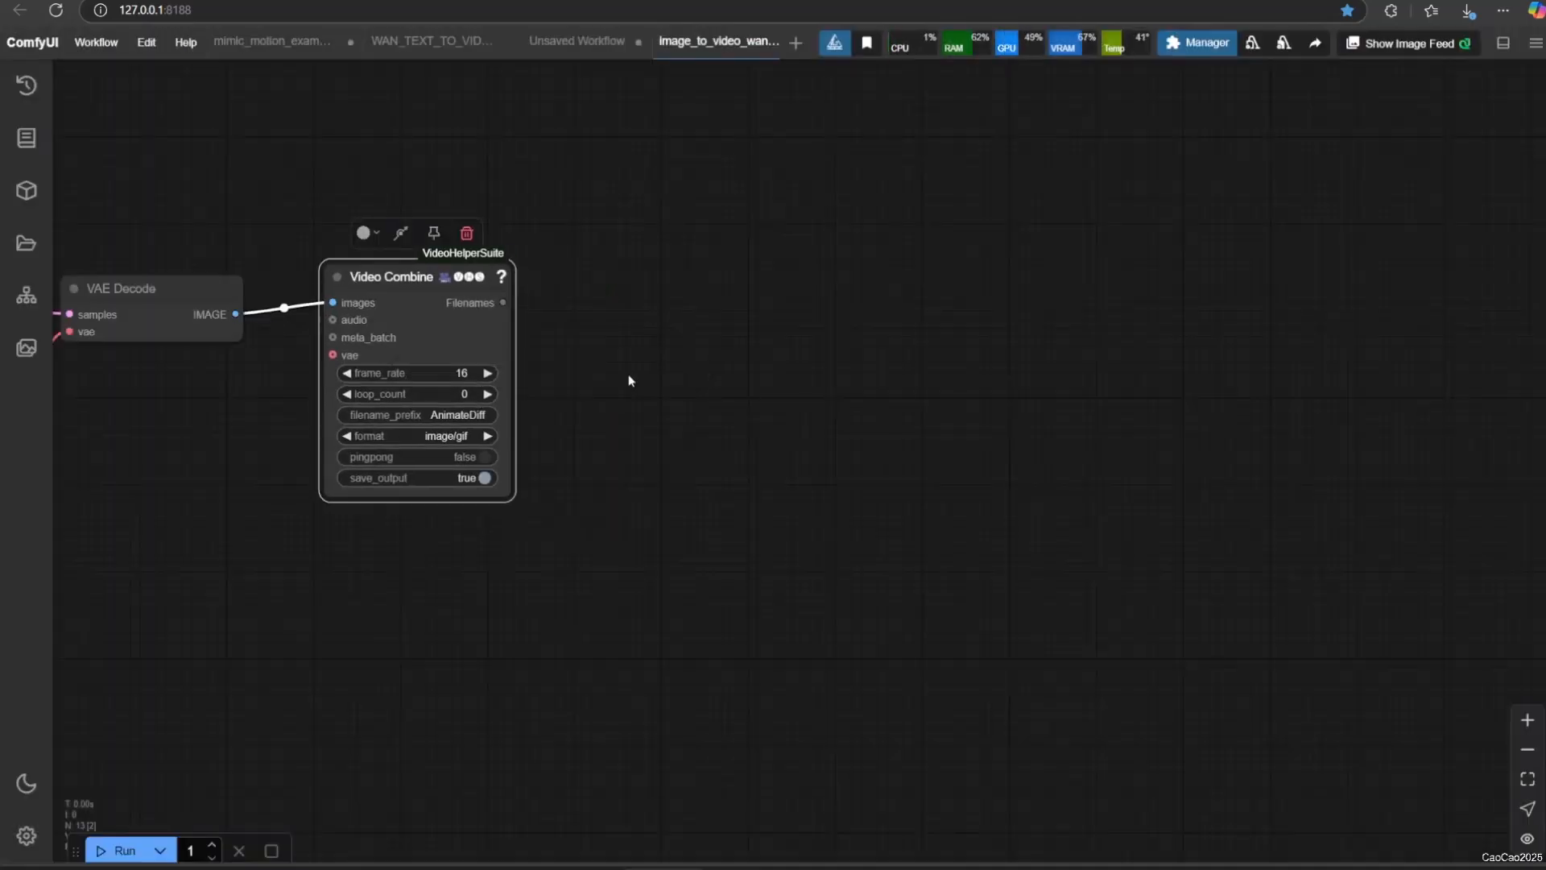
left_click(637, 294)
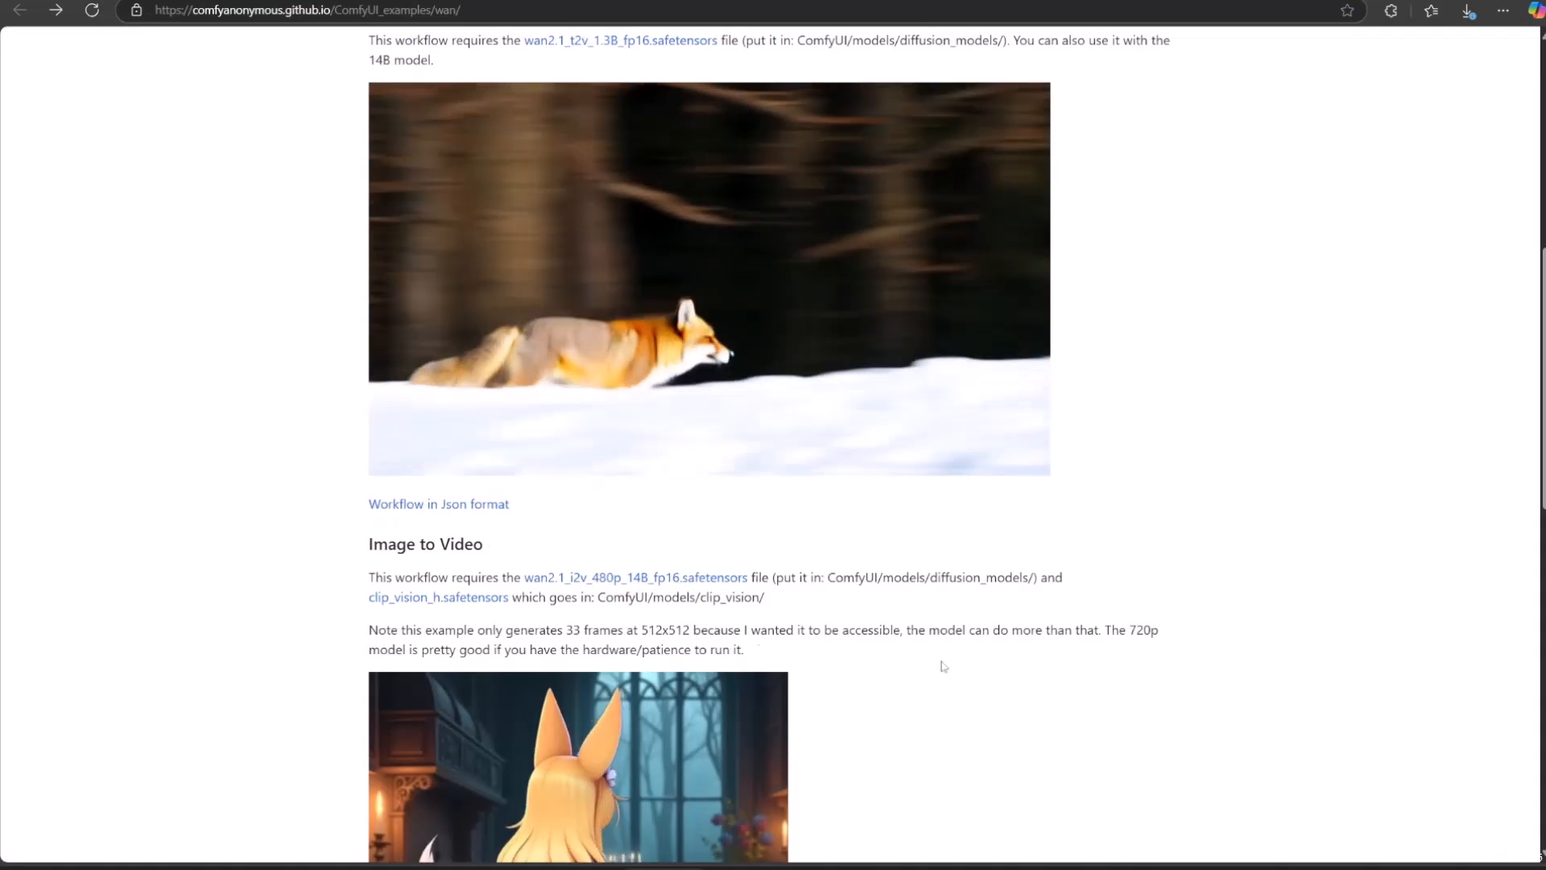
Step: Download clip_vision_h.safetensors from its Hugging Face page, linked under Image to Video on the examples page, and choose its destination folder
right_click(483, 596)
left_click(531, 639)
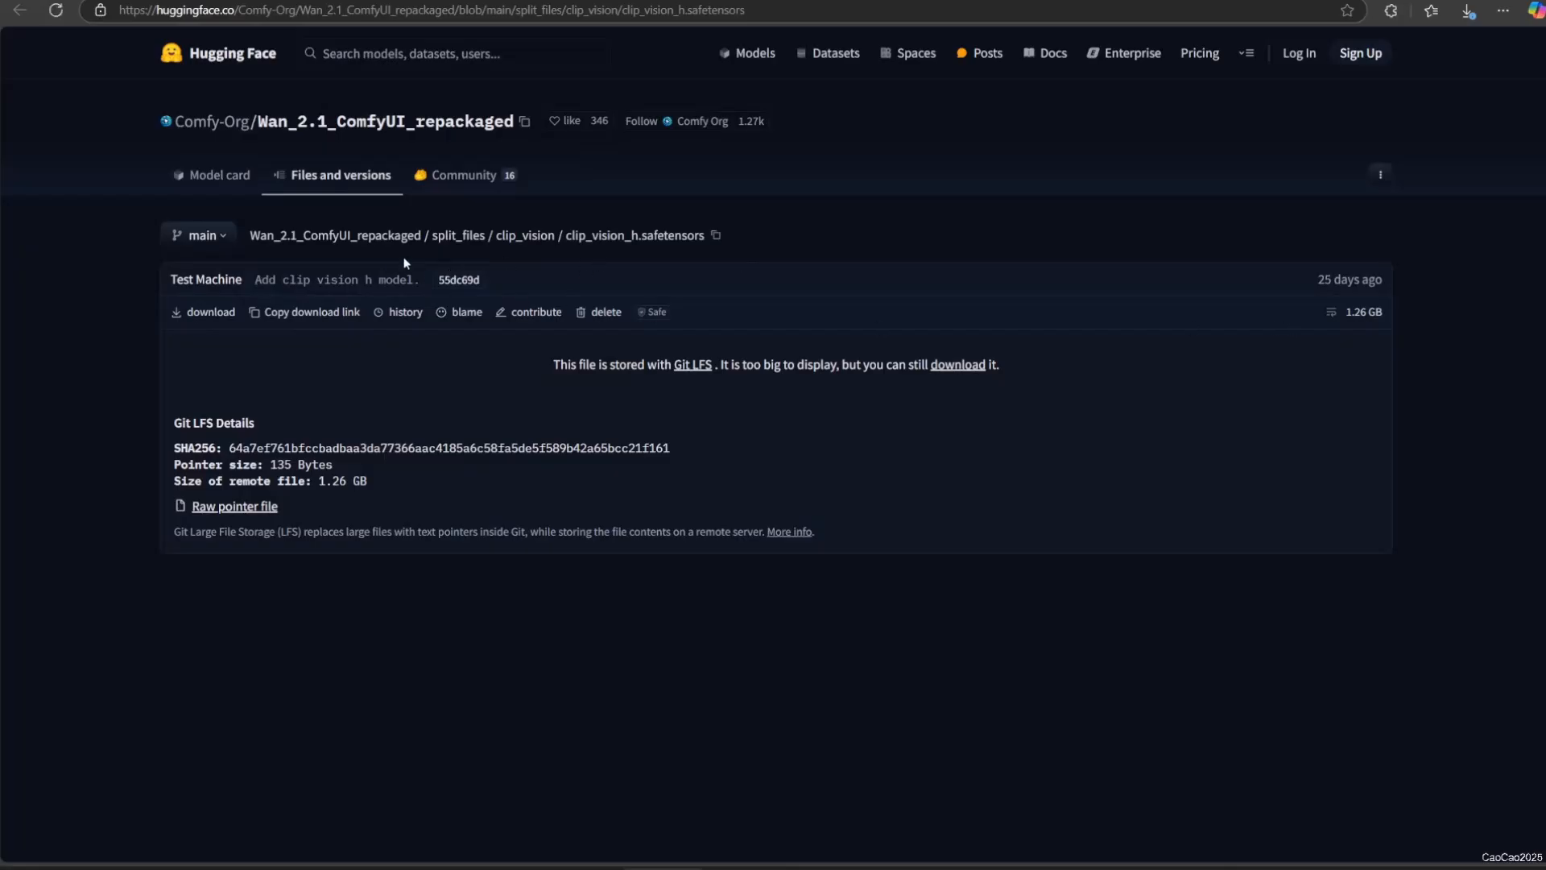
left_click(211, 313)
left_click(1304, 208)
double_click(939, 138)
double_click(939, 162)
left_click(959, 235)
double_click(958, 236)
Step: Refresh the node definitions, select clip_vision_h.safetensors in Load CLIP Vision and load the 512 × 768 woman image as input
left_click(1527, 453)
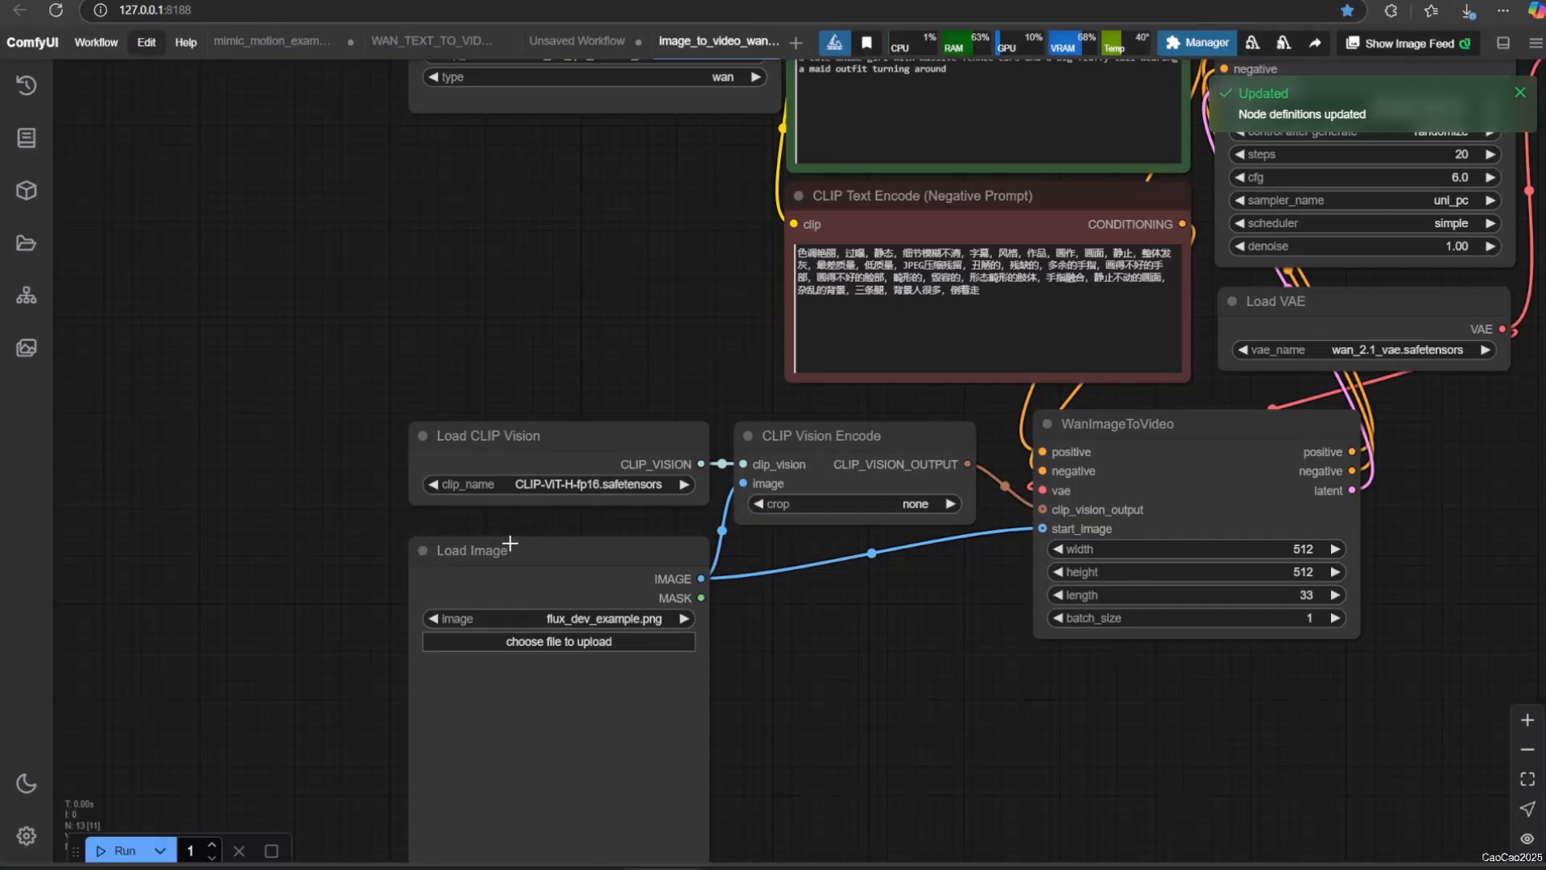
left_click(520, 487)
left_click(548, 562)
left_click_drag(609, 274, 428, 490)
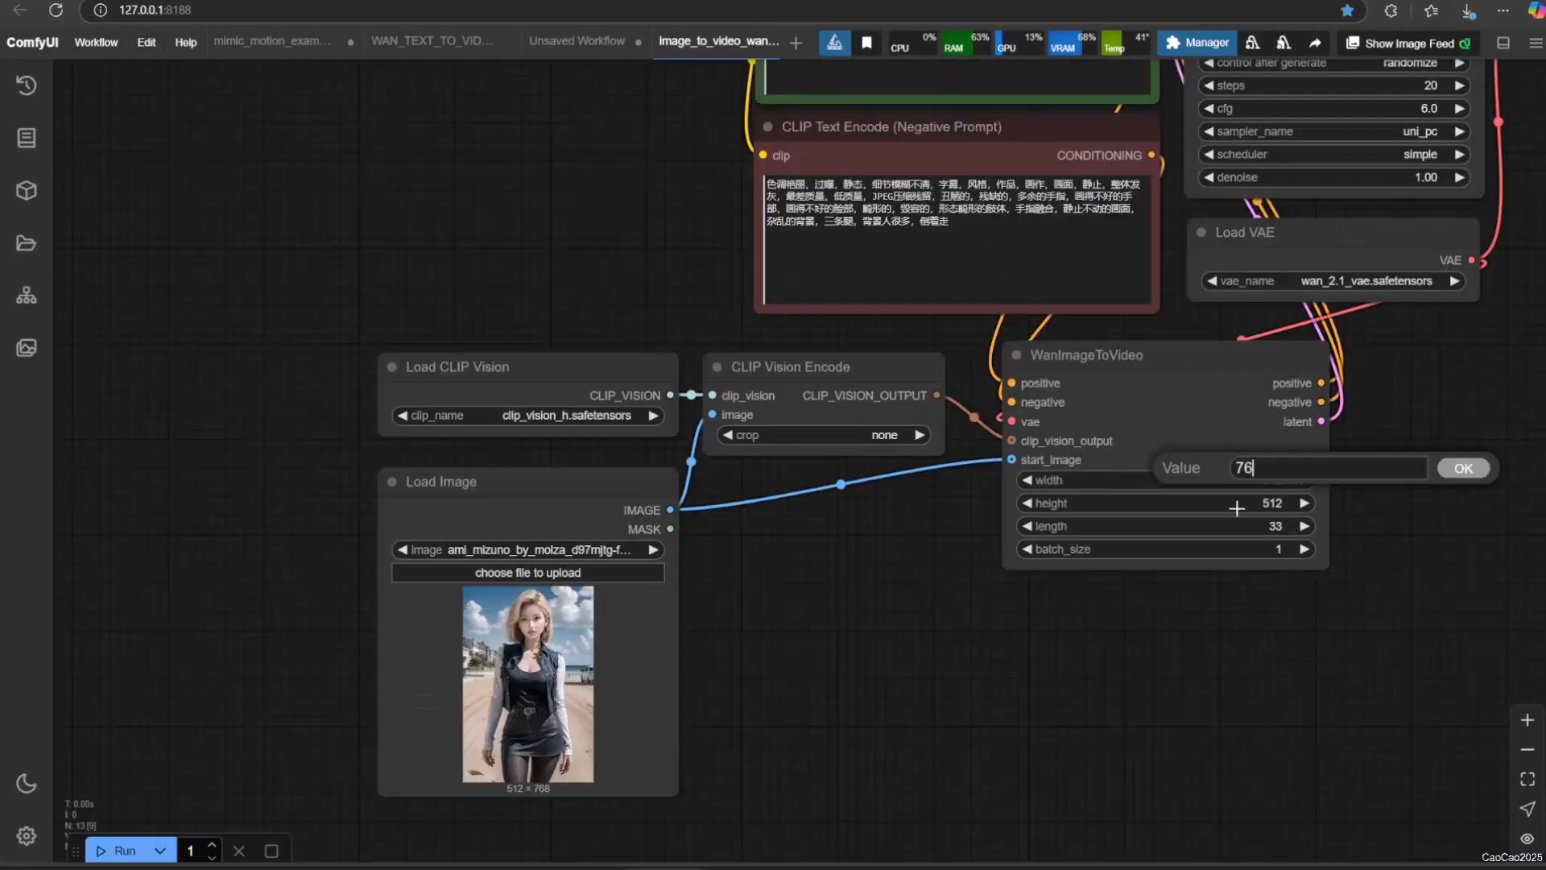
Step: Set the WanImageToVideo height to 768 and the positive prompt to "a pretty woman moving to the camera while smiling and waving her hand"
type("8")
key("Return")
scroll(631, 258, "up", 5)
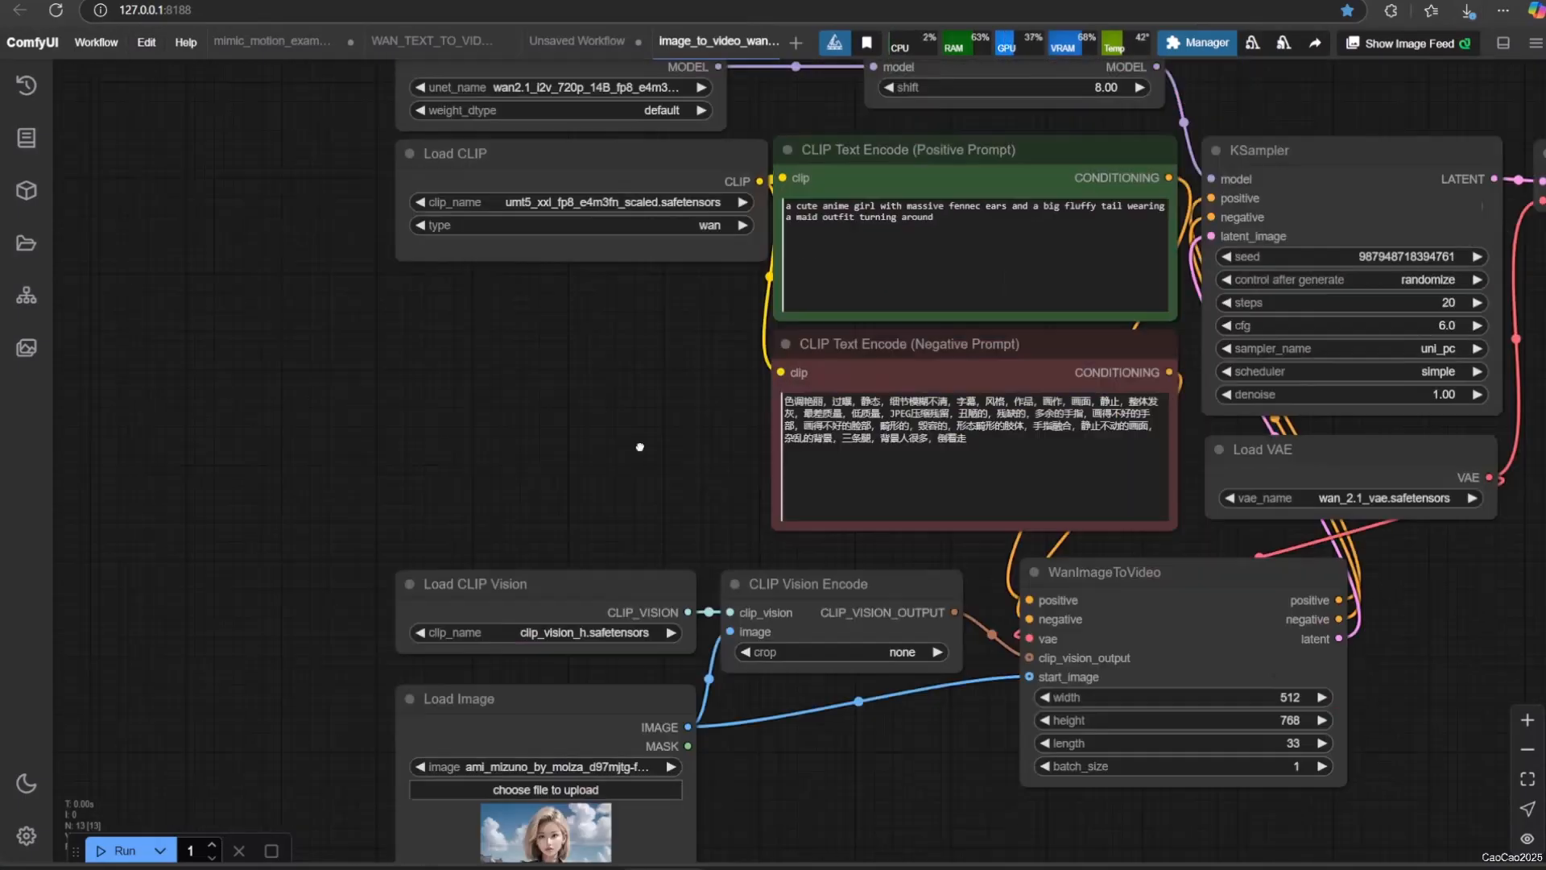
scroll(1077, 330, "up", 3)
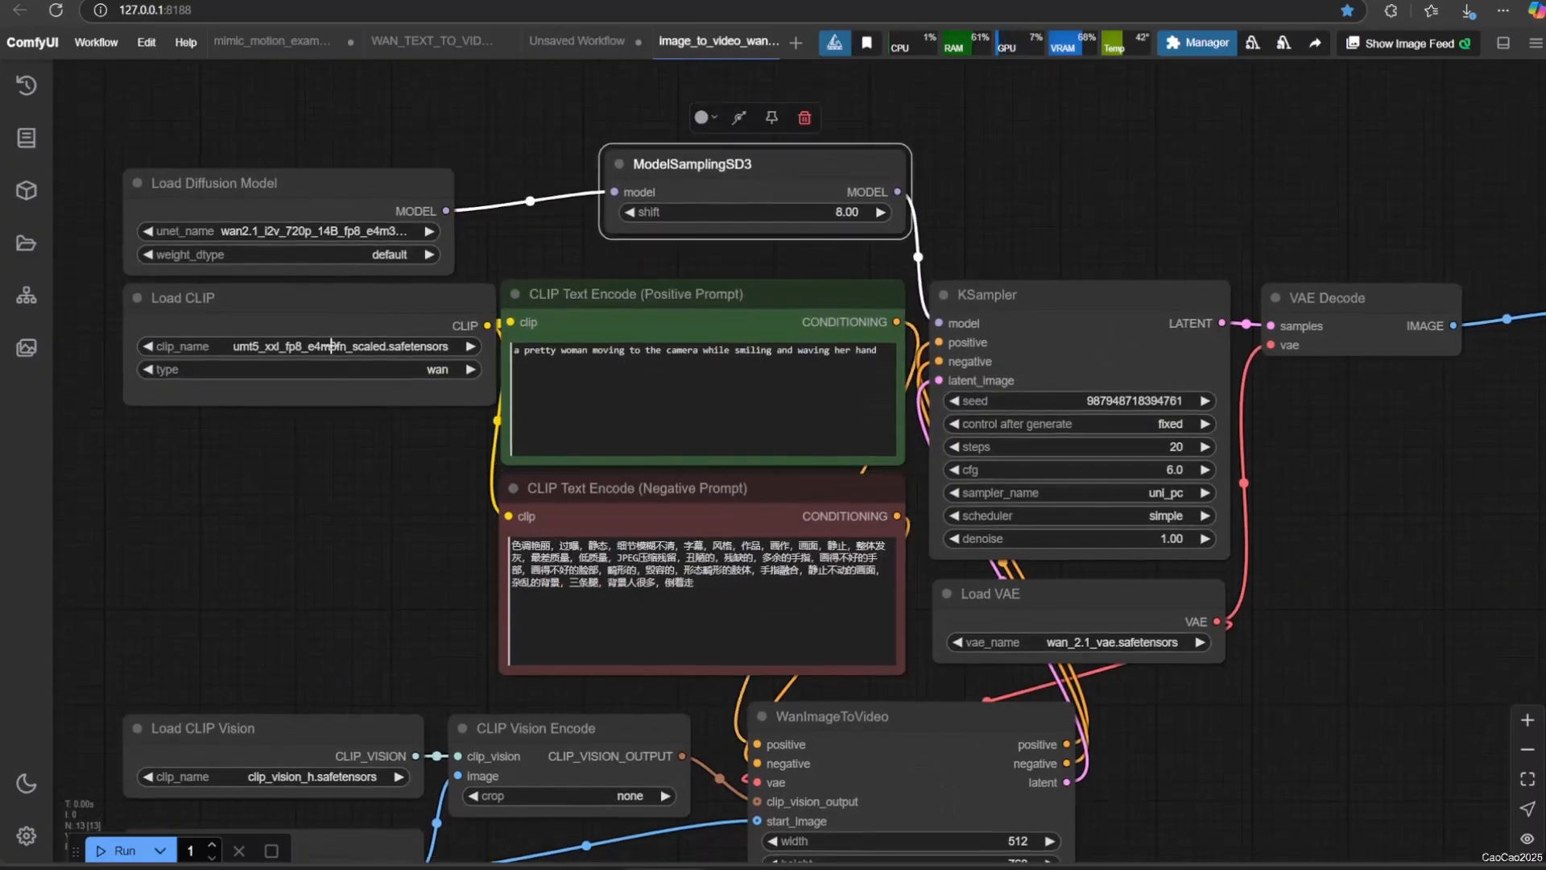
Step: Compare the blue-haired woman's source image in Load Image with the generated waving video
scroll(765, 642, "down", 5)
scroll(765, 641, "up", 8)
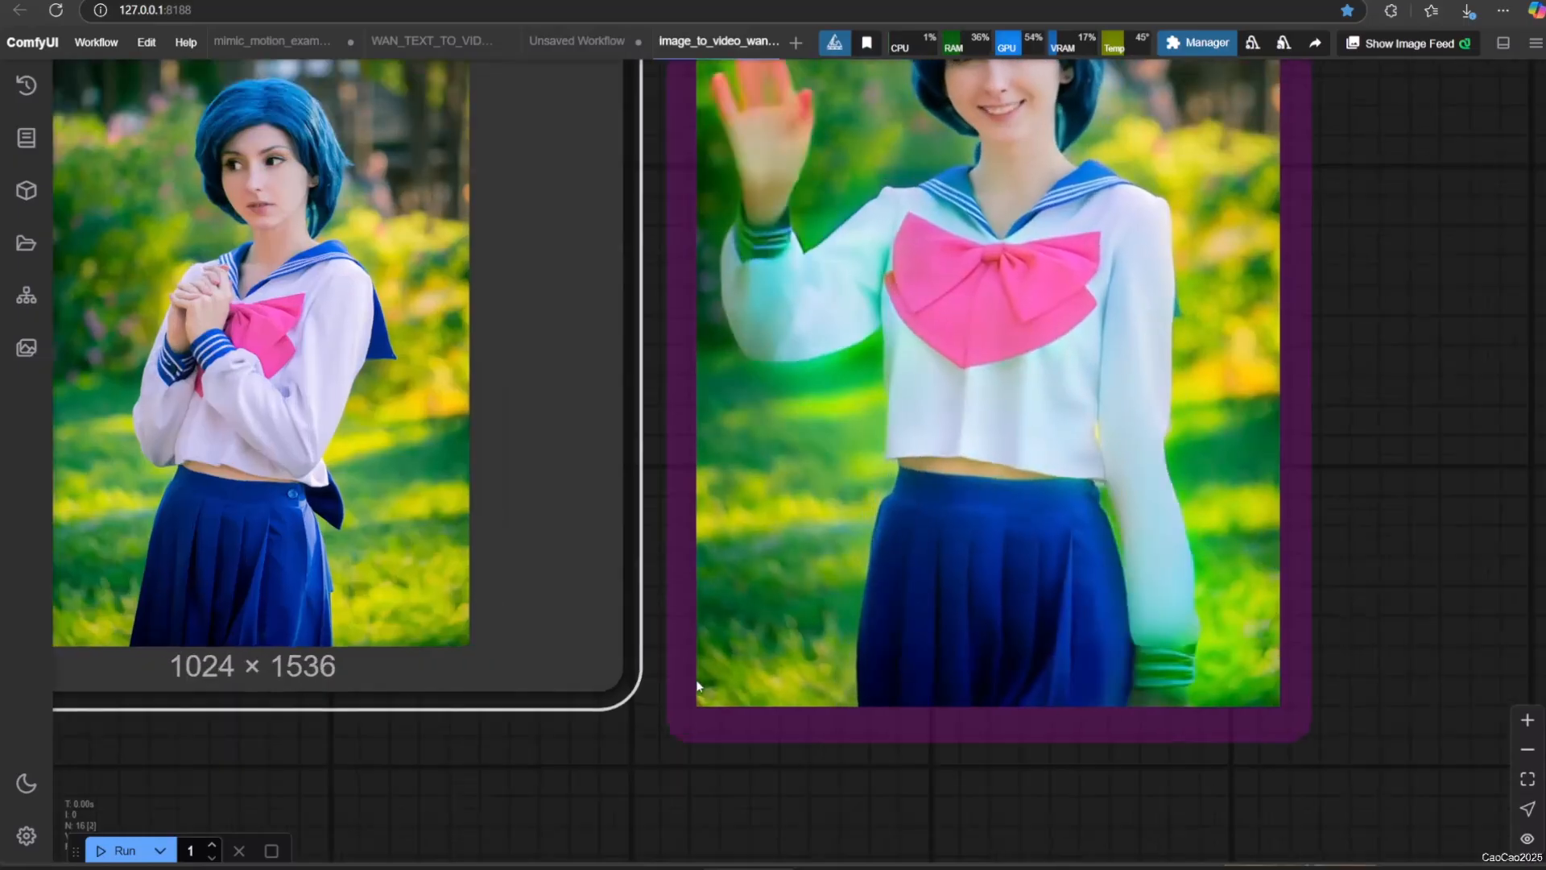
scroll(688, 843, "up", 3)
scroll(1449, 388, "left", 3)
left_click_drag(1450, 388, 1448, 495)
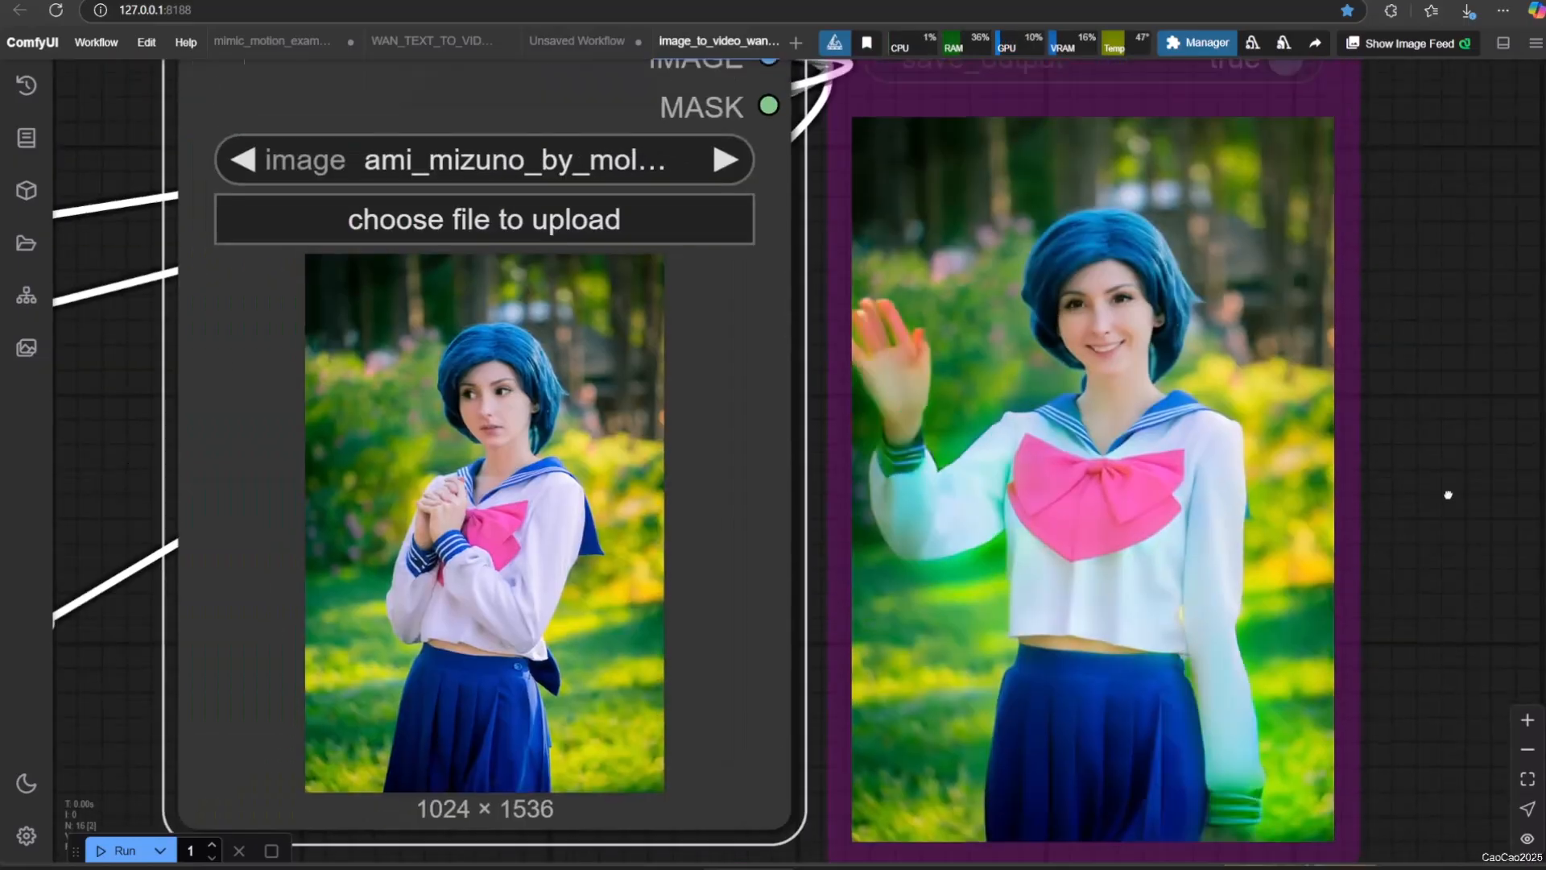
scroll(1447, 495, "up", 2)
scroll(1444, 496, "down", 1)
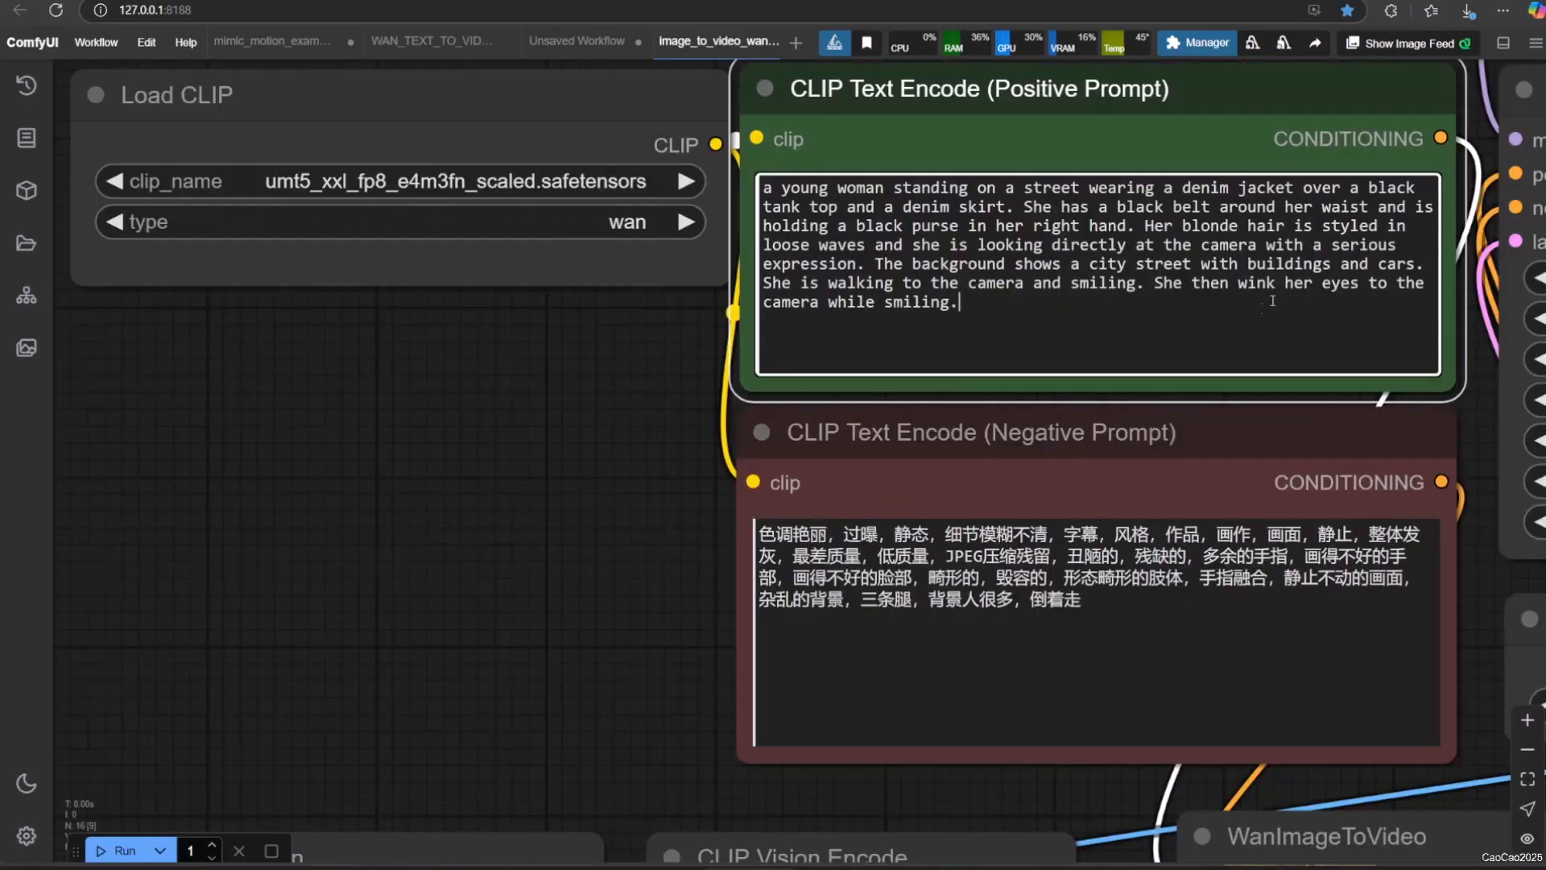
Step: Examine the video generated from android 18 2.png next to its source image, both close up and side by side
scroll(1263, 308, "down", 5)
scroll(1086, 501, "up", 5)
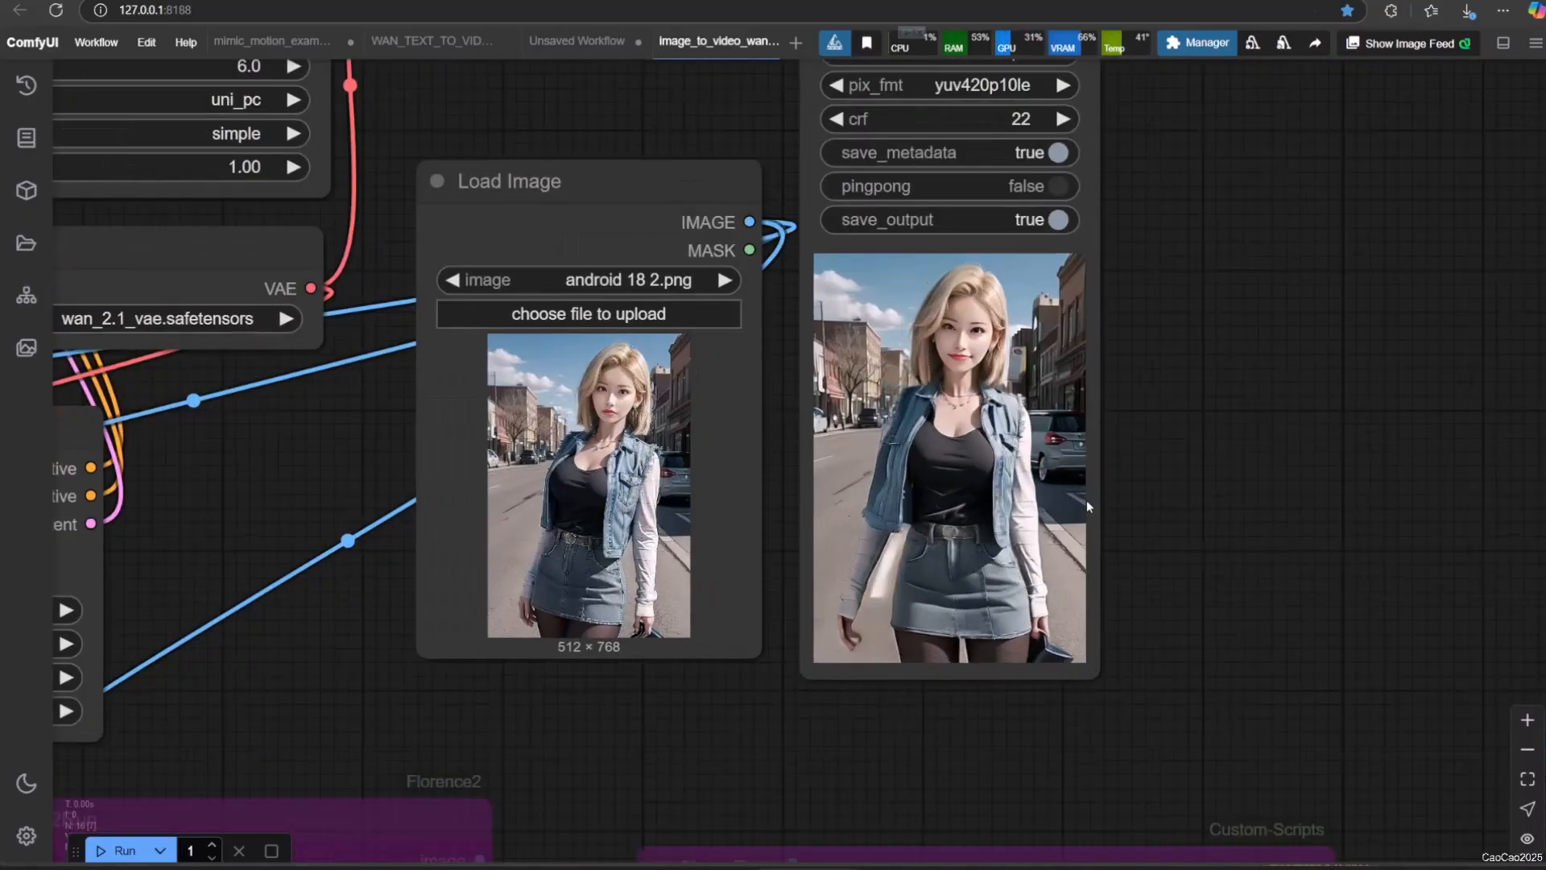
scroll(1086, 501, "up", 3)
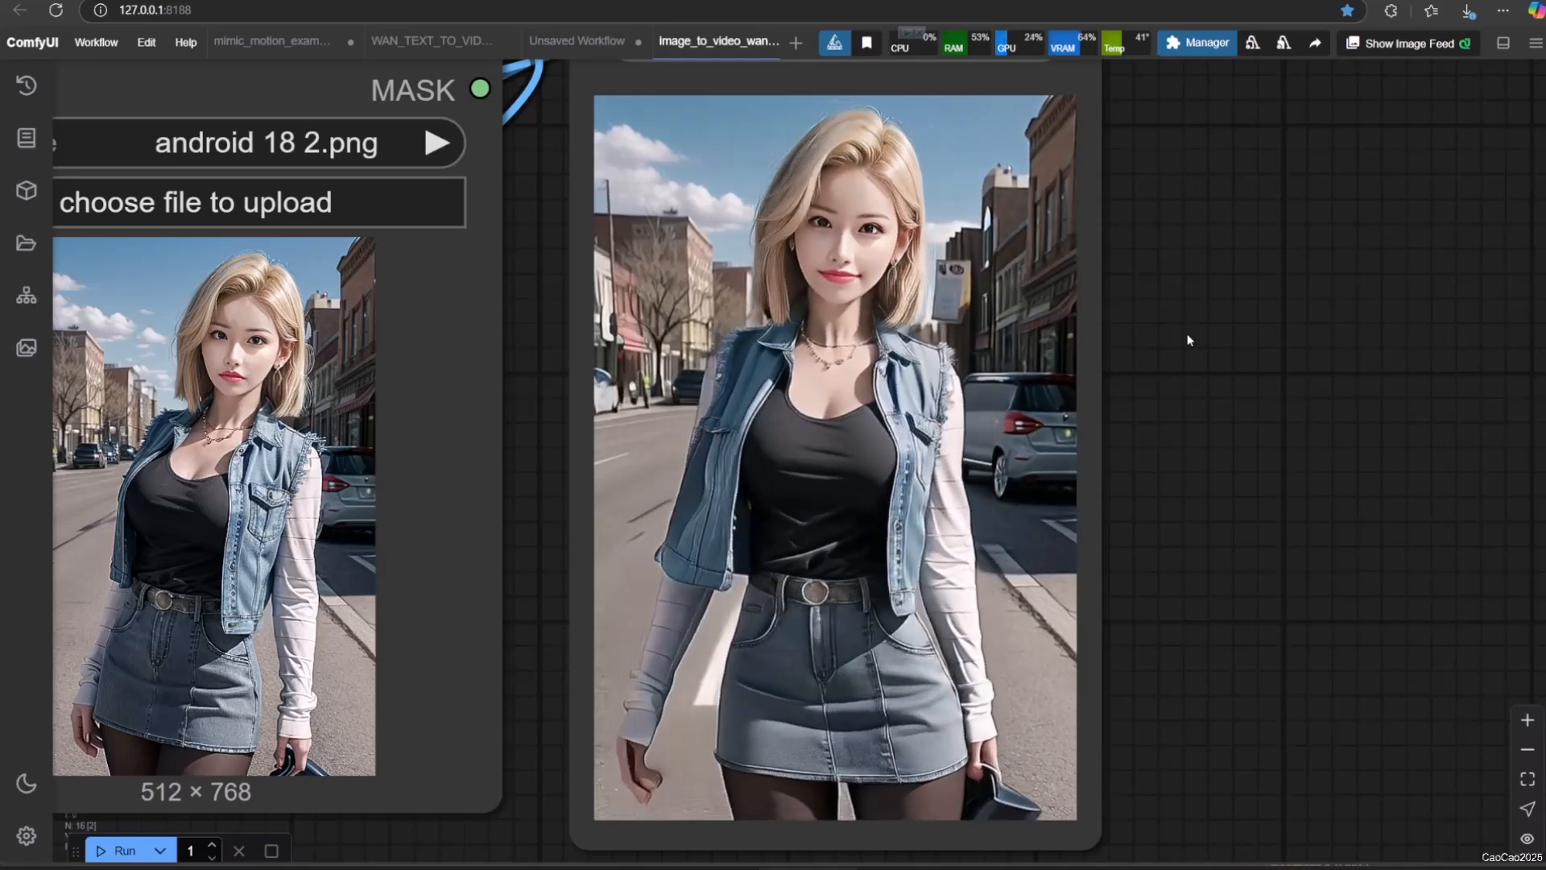
scroll(1216, 419, "up", 4)
scroll(1216, 418, "down", 5)
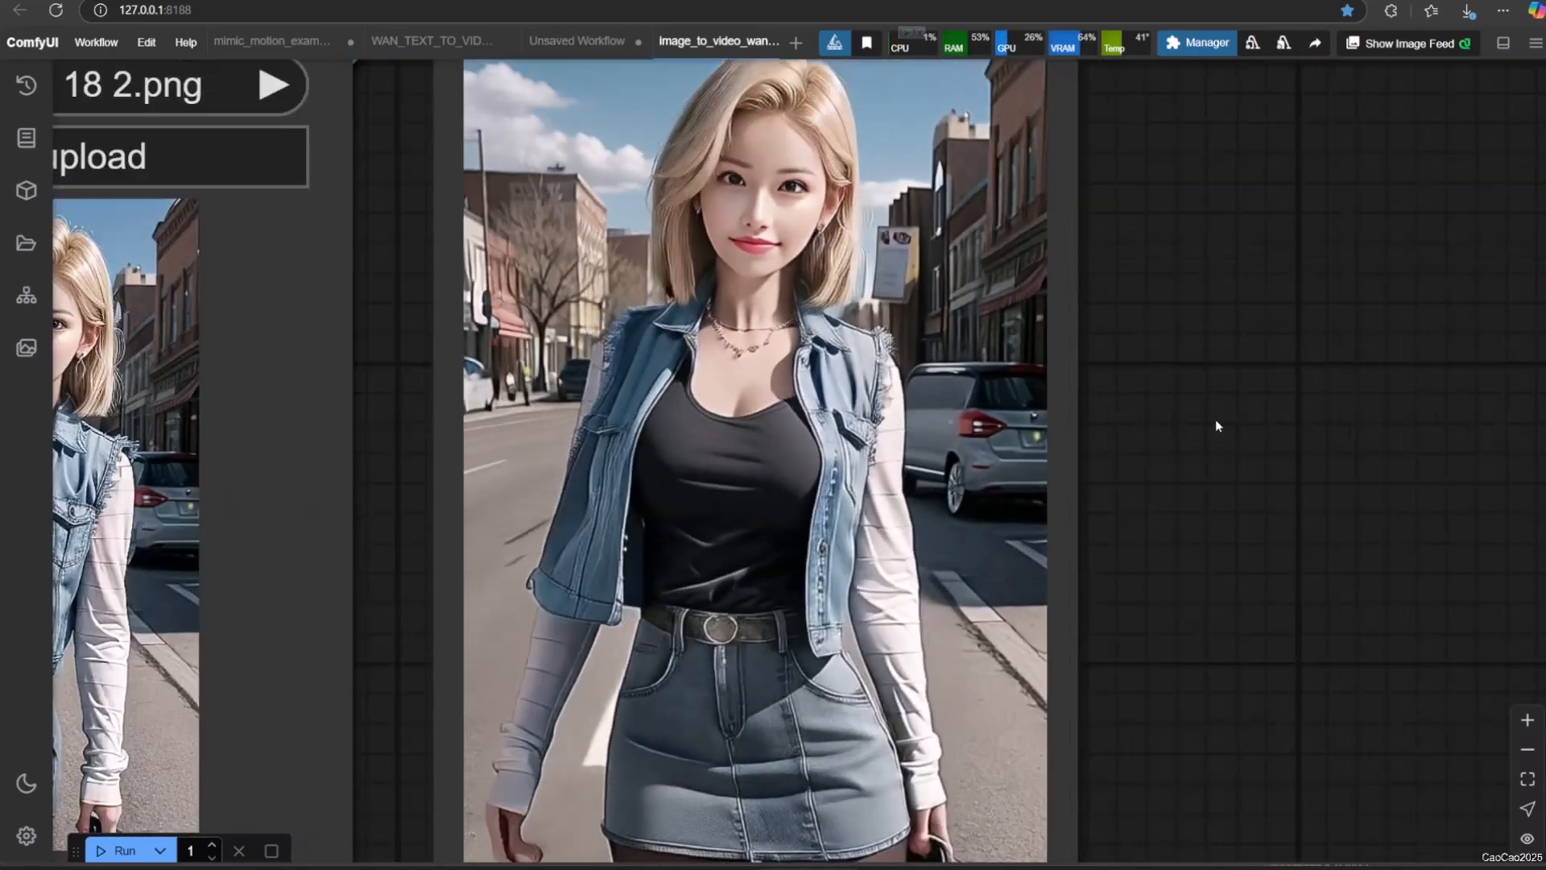
scroll(1215, 419, "down", 4)
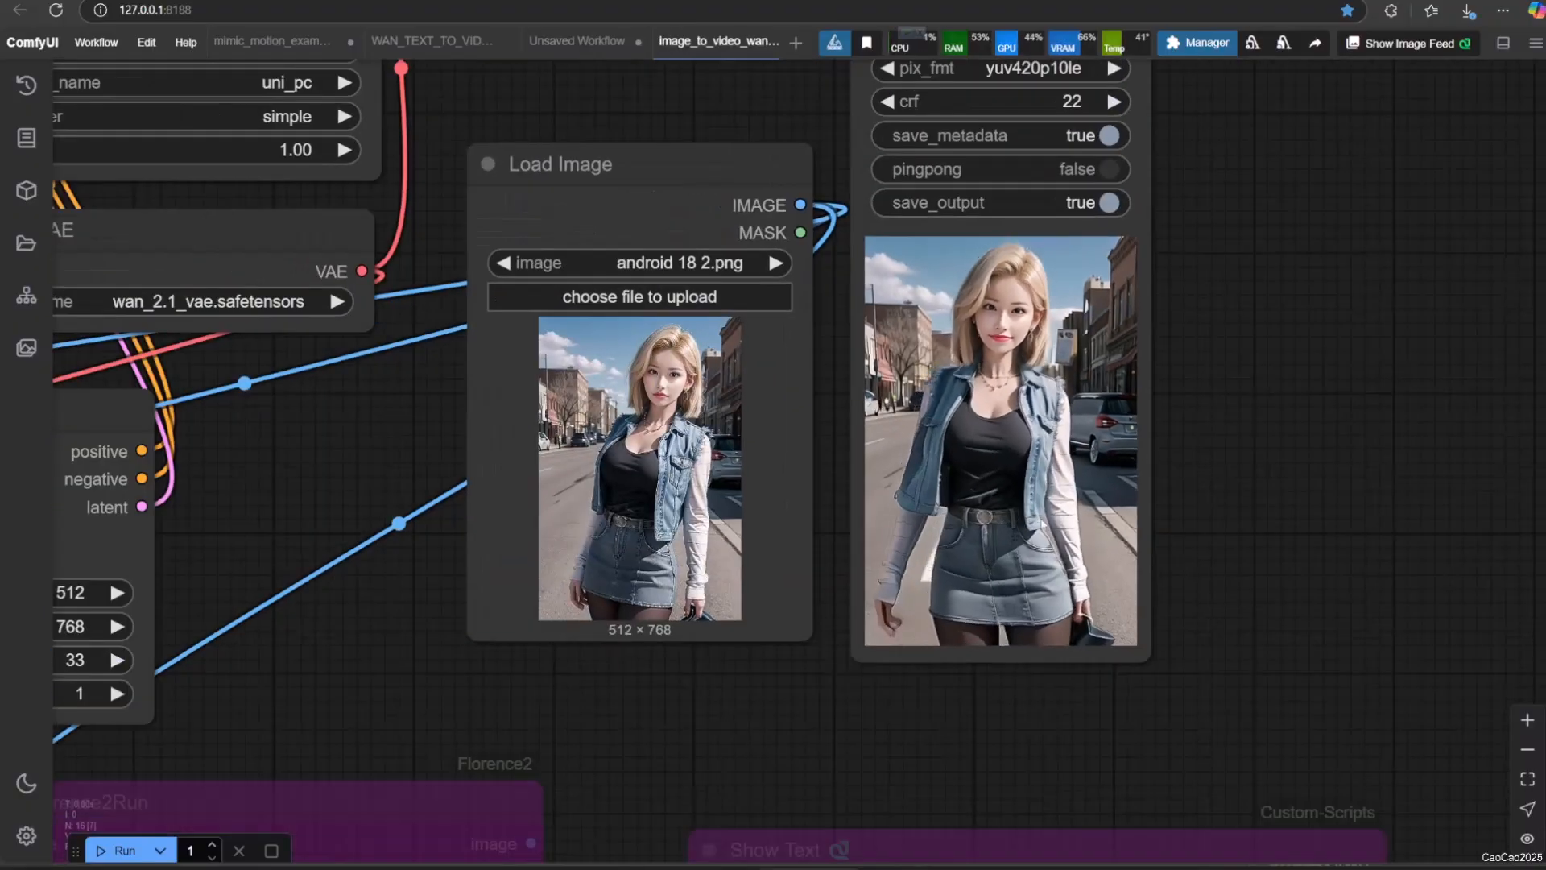
Step: Examine the WanImageToVideo width, height and length settings and the run's processing time in the console
left_click_drag(668, 698, 1236, 602)
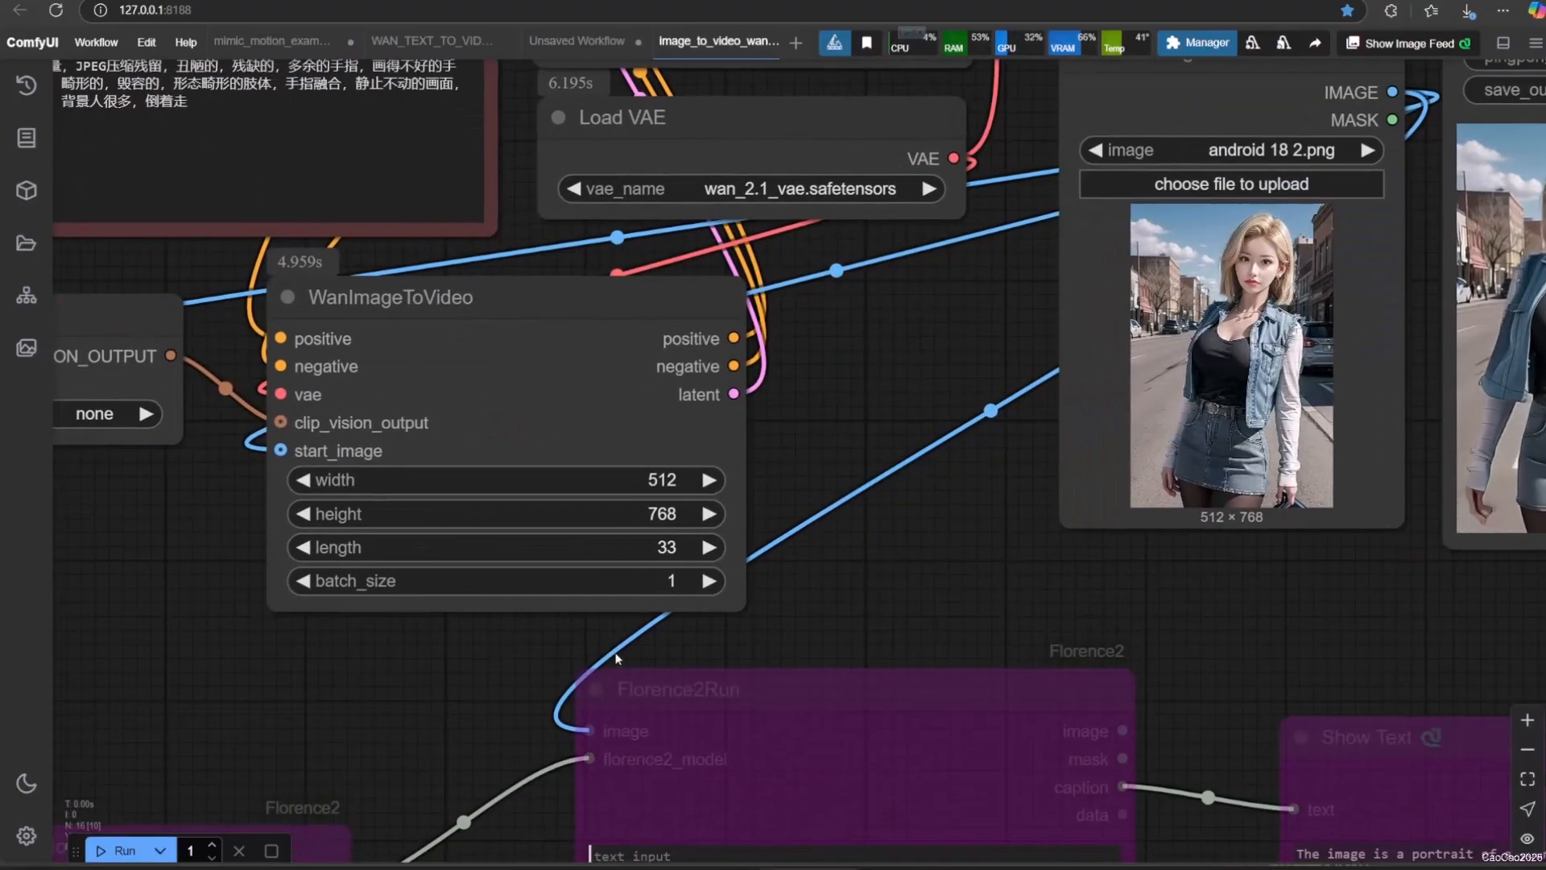
left_click_drag(454, 655, 662, 719)
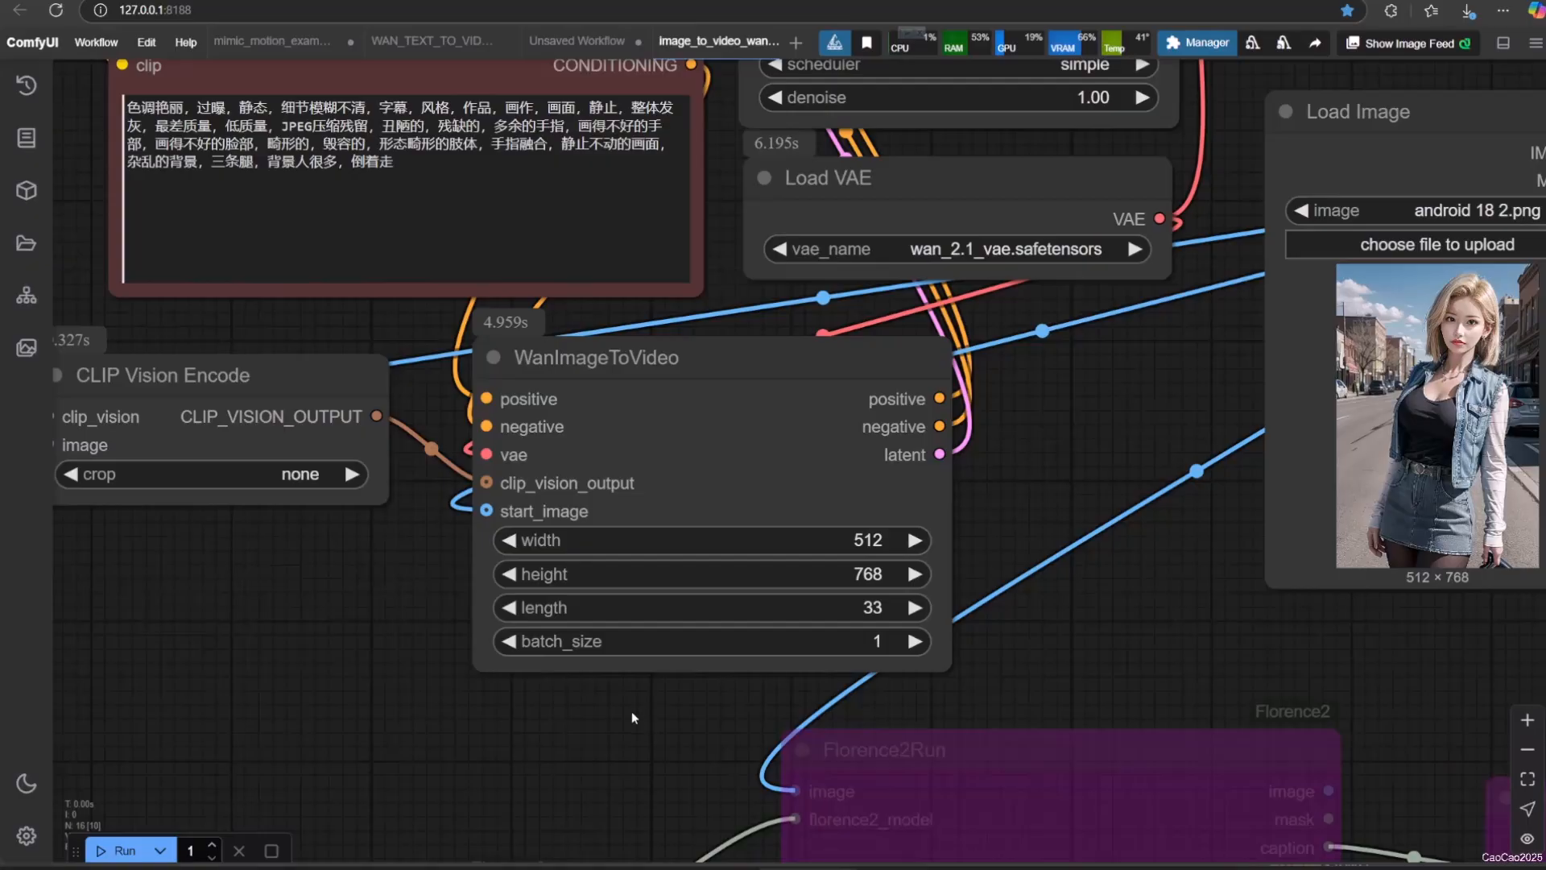
scroll(632, 712, "down", 2)
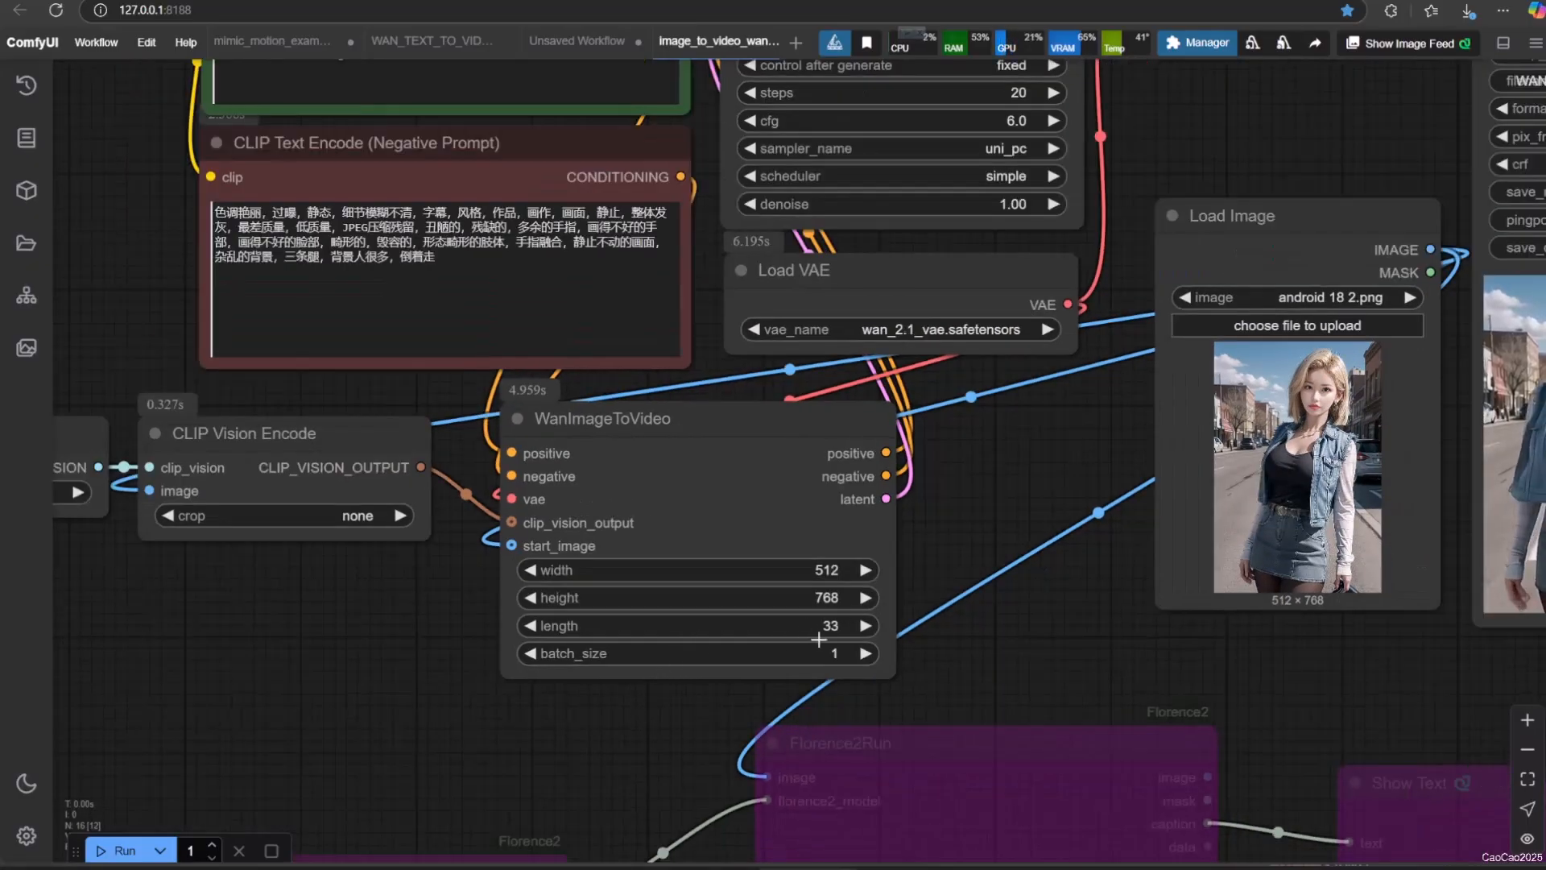
key("alt+Tab")
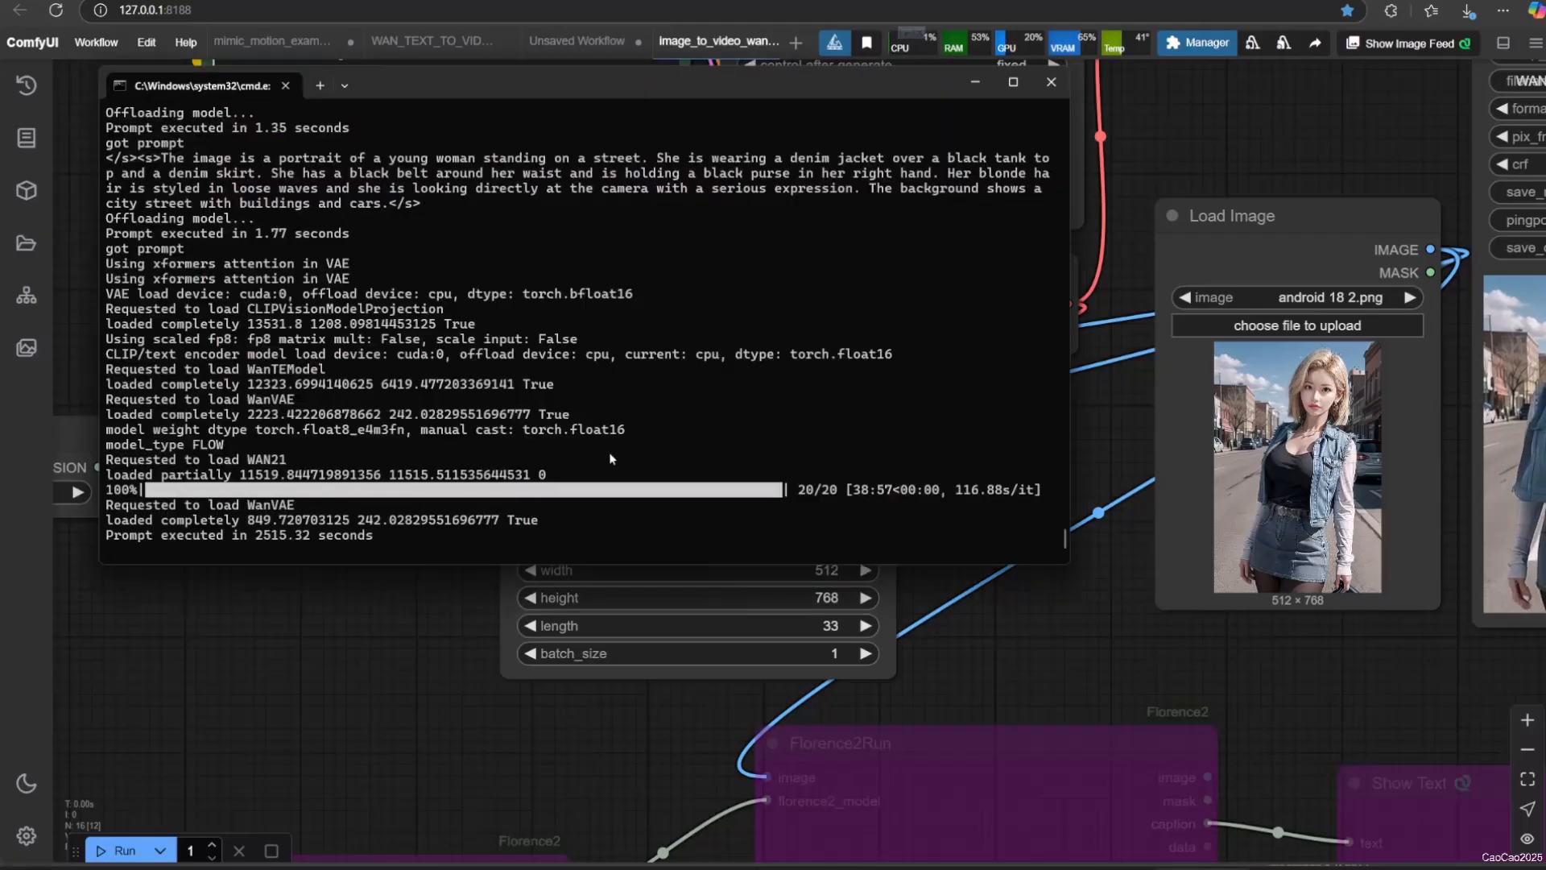
left_click(359, 682)
scroll(930, 679, "up", 1)
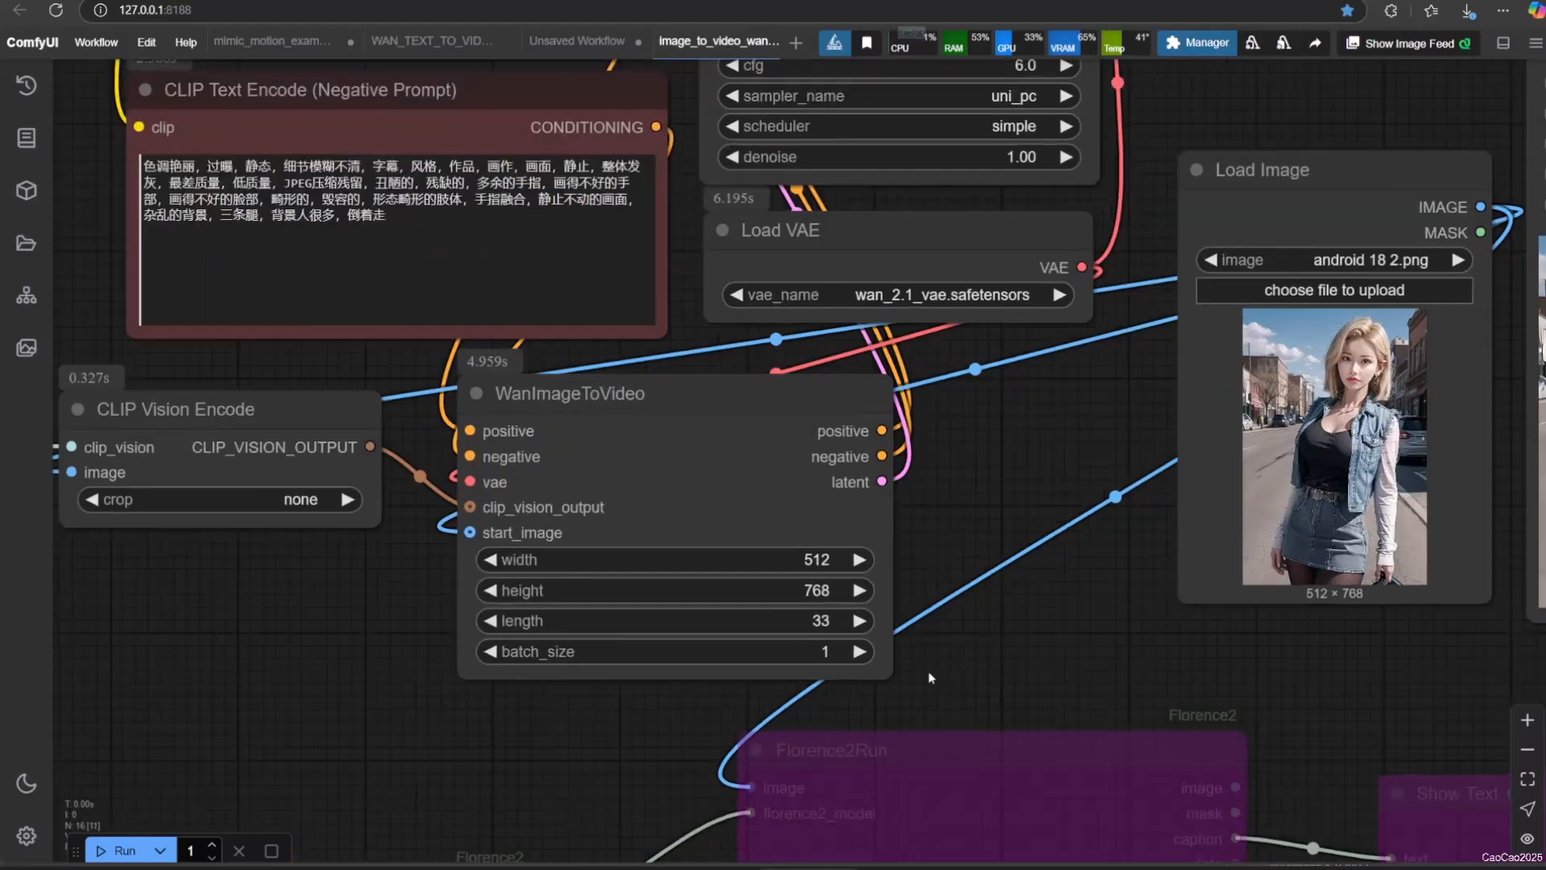
scroll(927, 669, "up", 2)
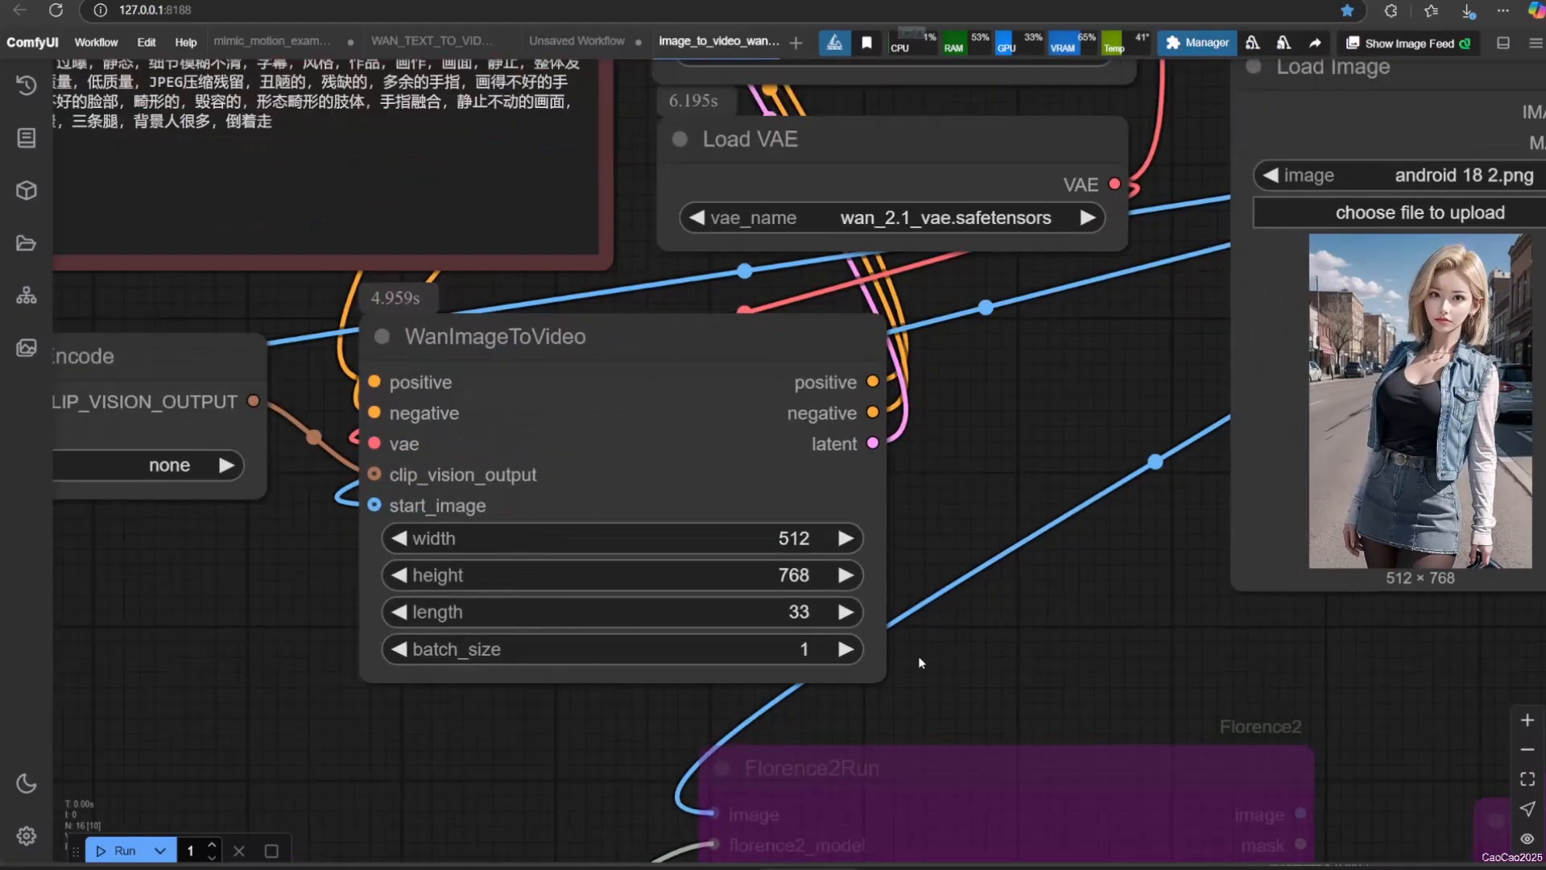
left_click(800, 612)
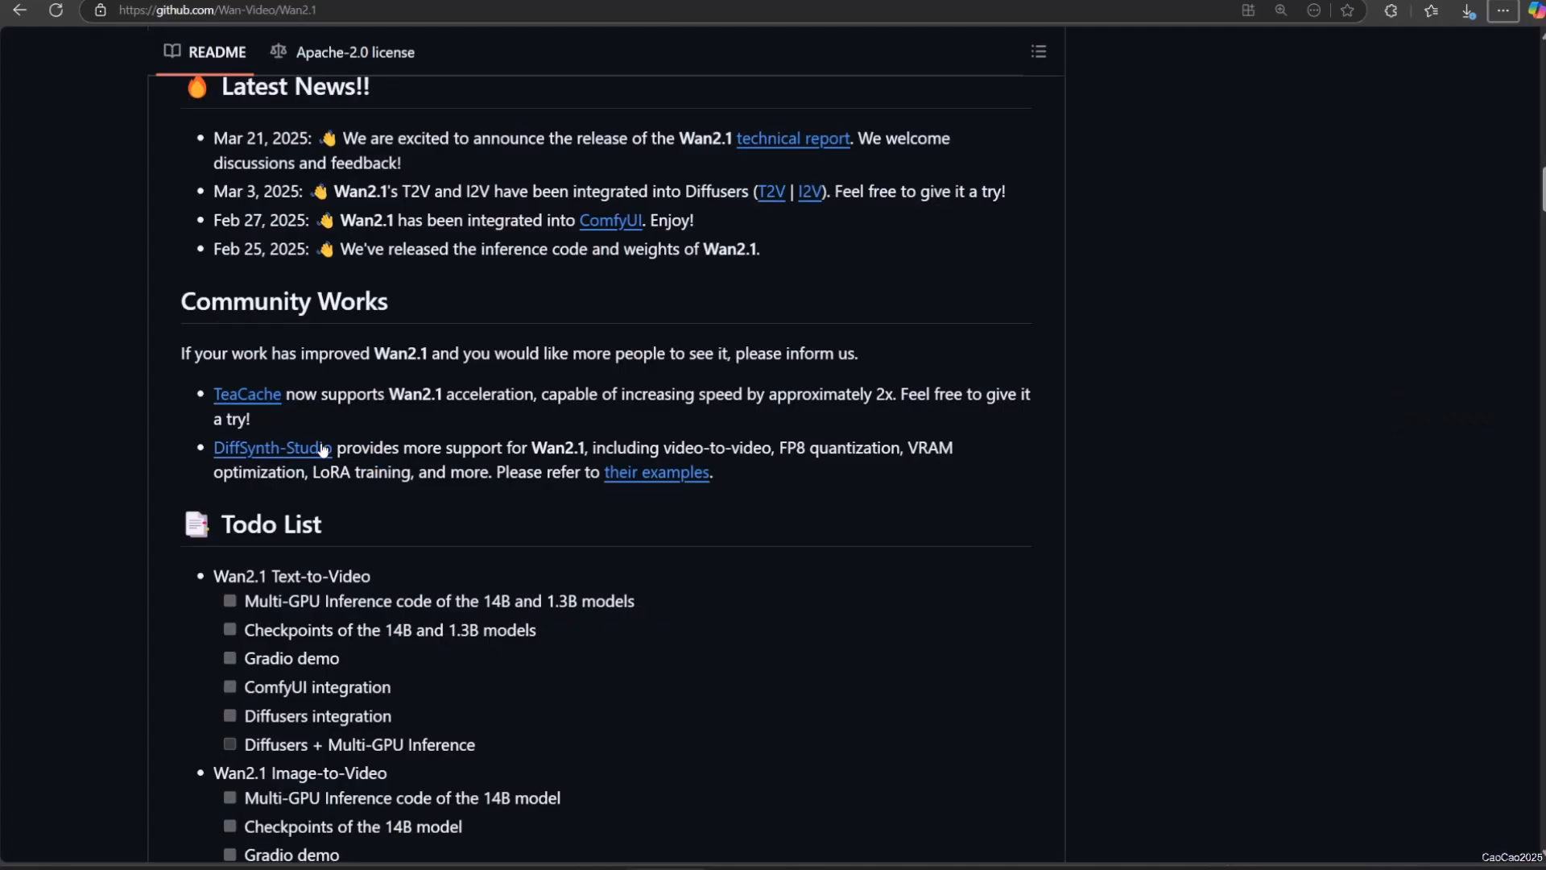